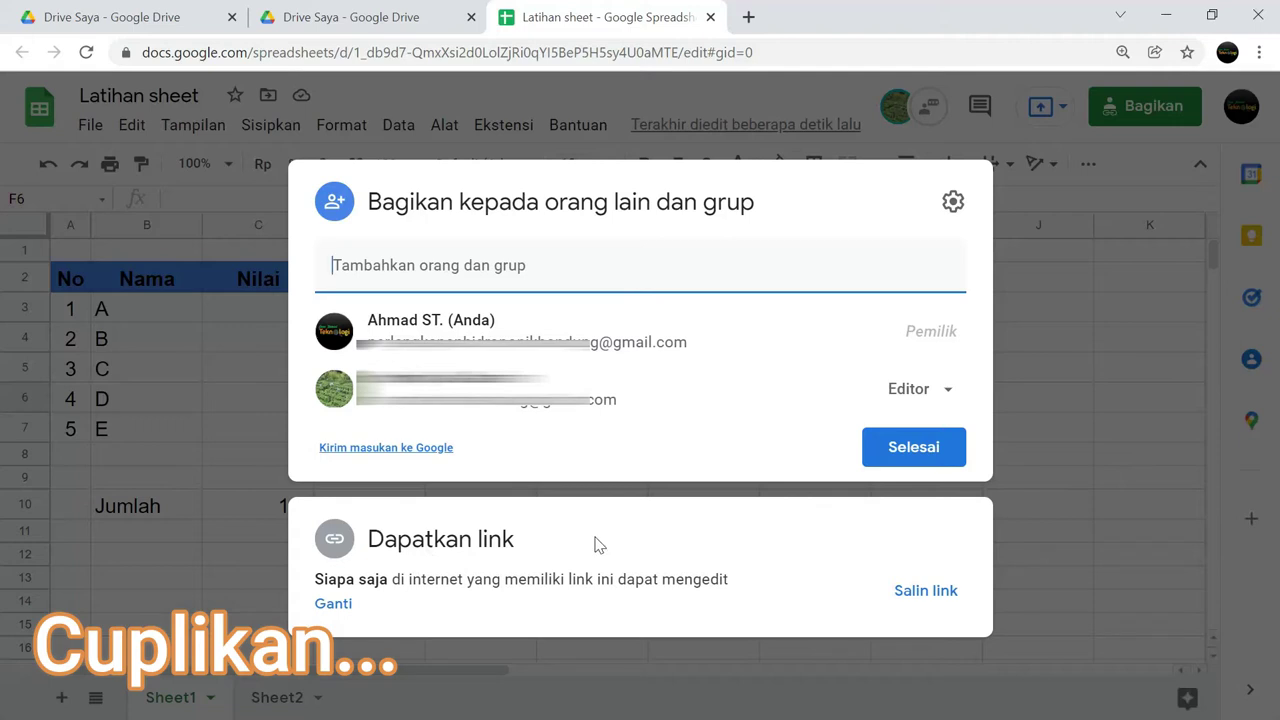
Open the link-access options under Dapatkan link in the Latihan sheet share dialog.
click(338, 606)
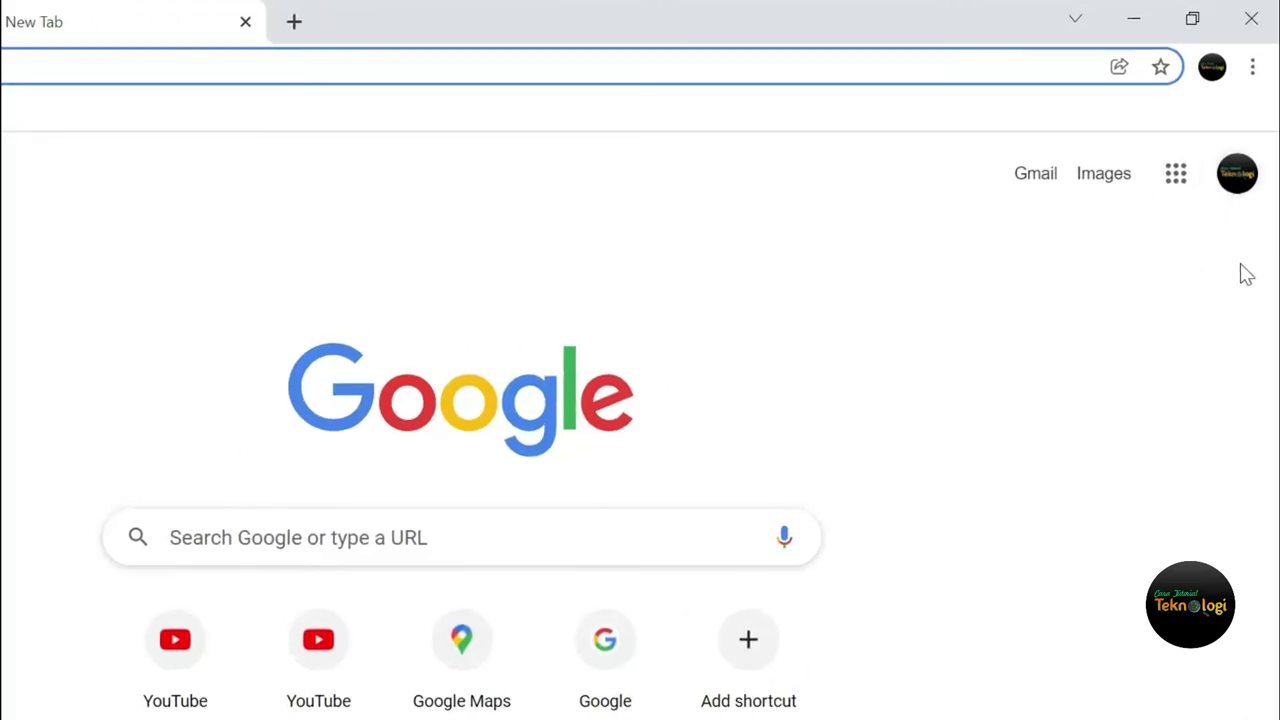
Go to Google Drive from the apps grid and open the Latihan sheet spreadsheet.
click(1177, 180)
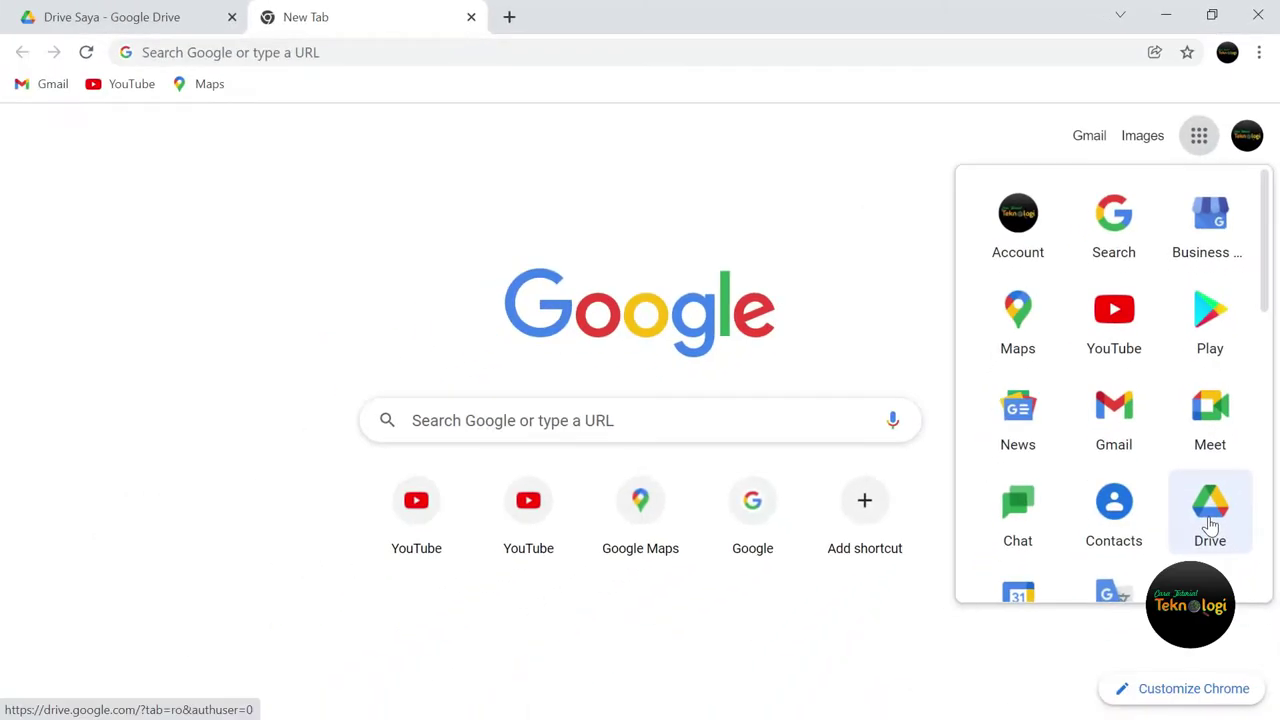
click(1210, 525)
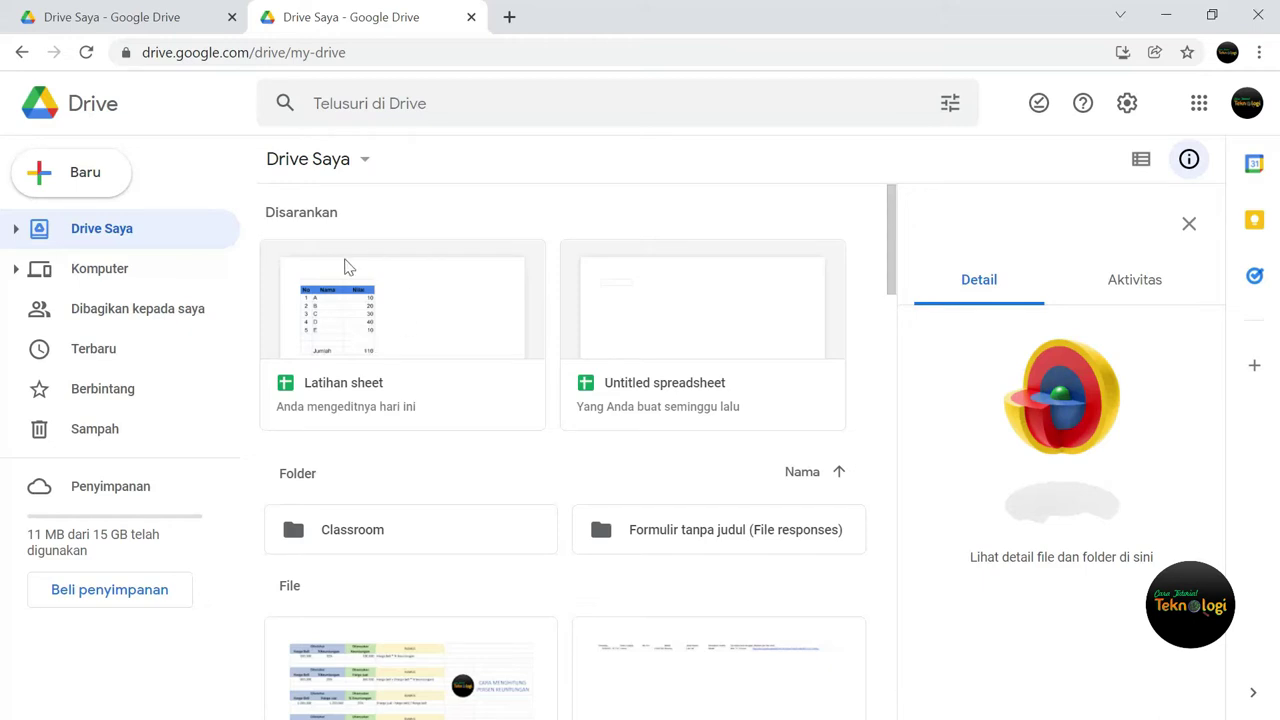
double_click(393, 313)
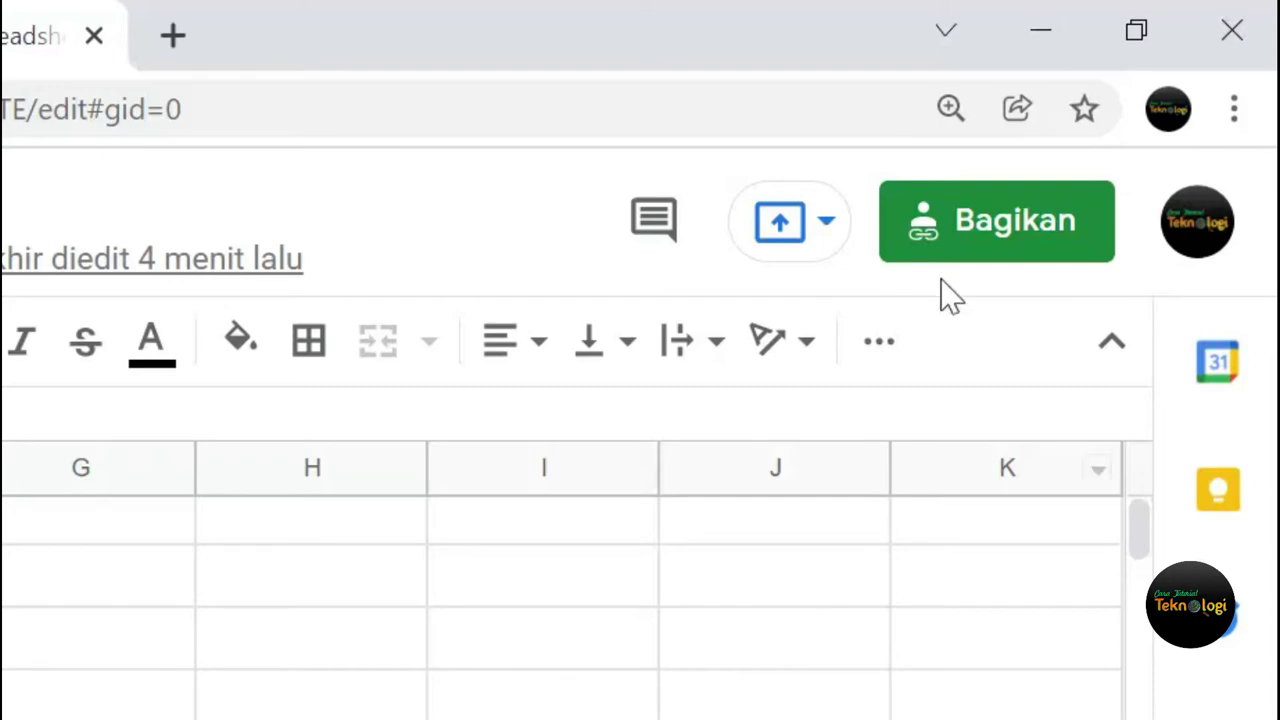
Add the collaborator's Gmail address as a share recipient and dismiss the restrictions tip.
click(937, 220)
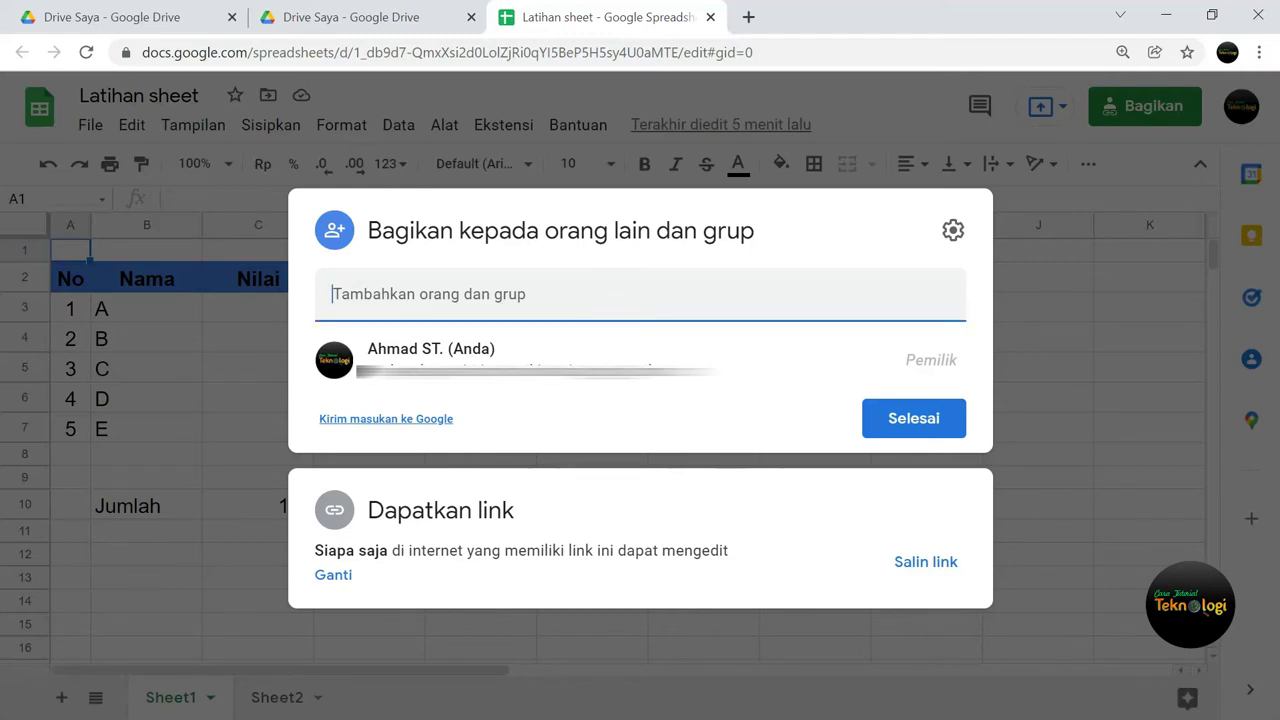
key(ctrl+v)
key(Return)
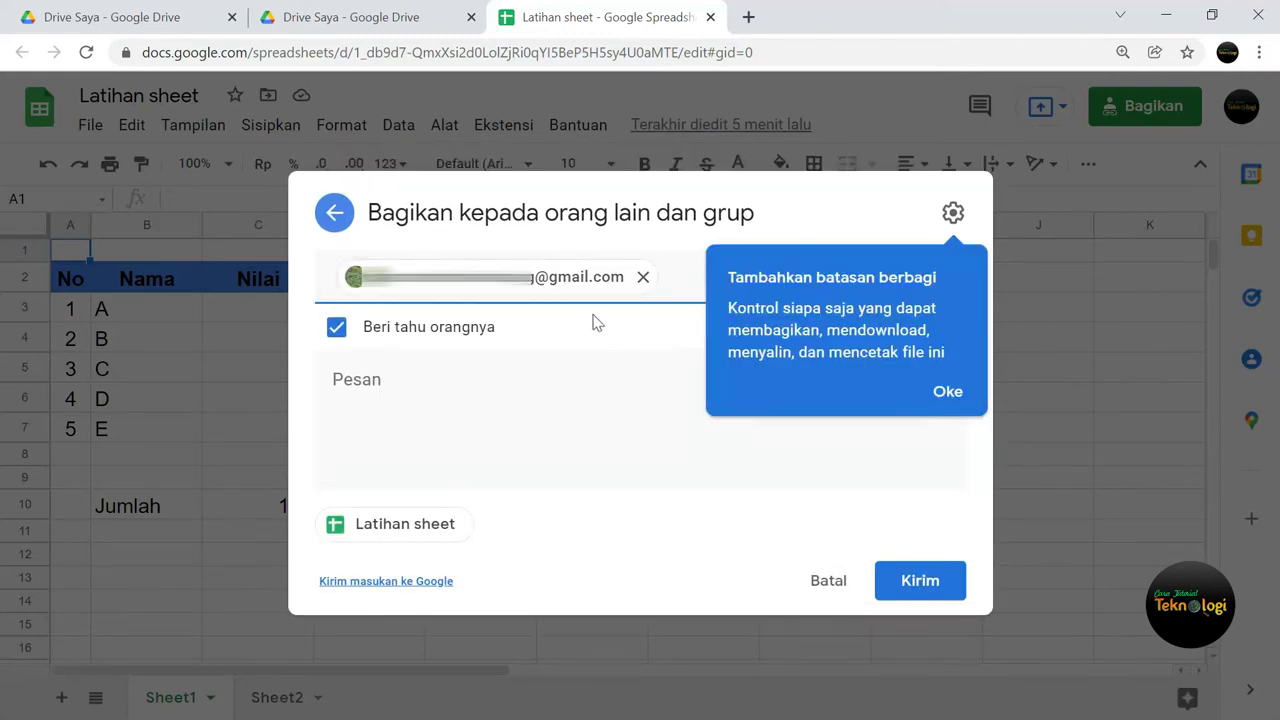
click(946, 391)
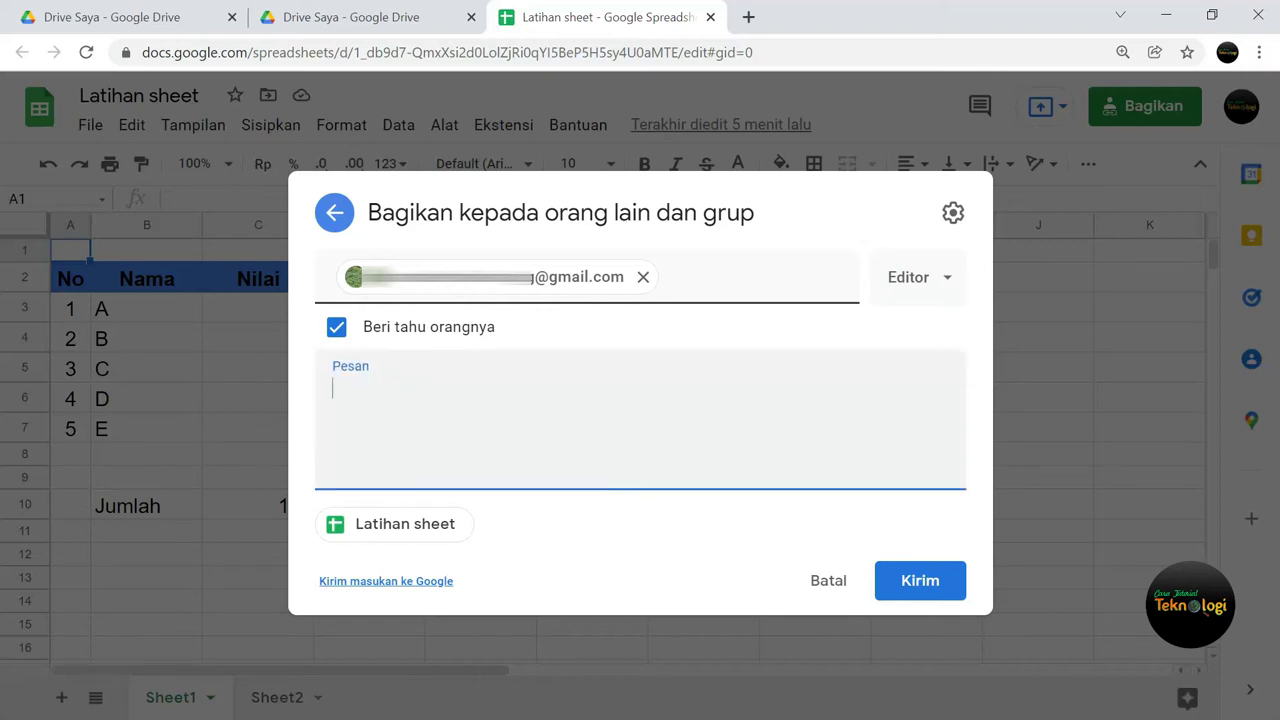
Add the note 'mari kita kerjasama' to the invitation and bring up the role list.
text(mari kita ke)
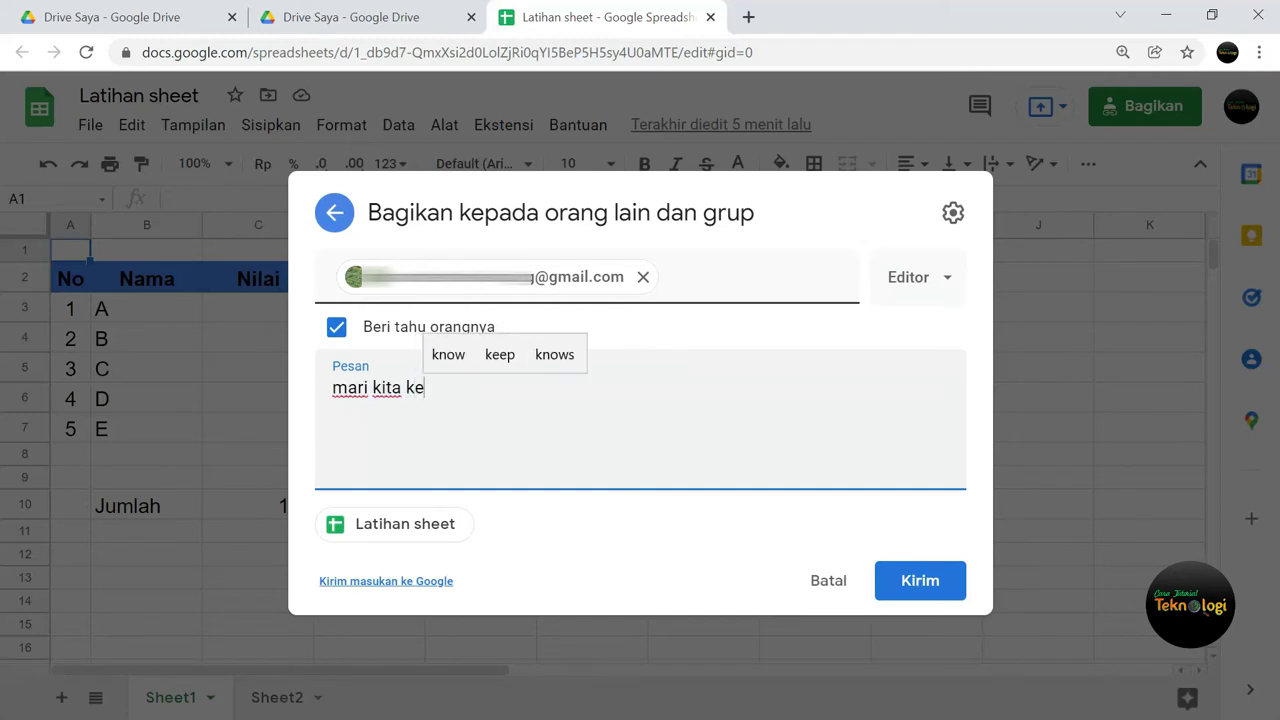
text(rjasama)
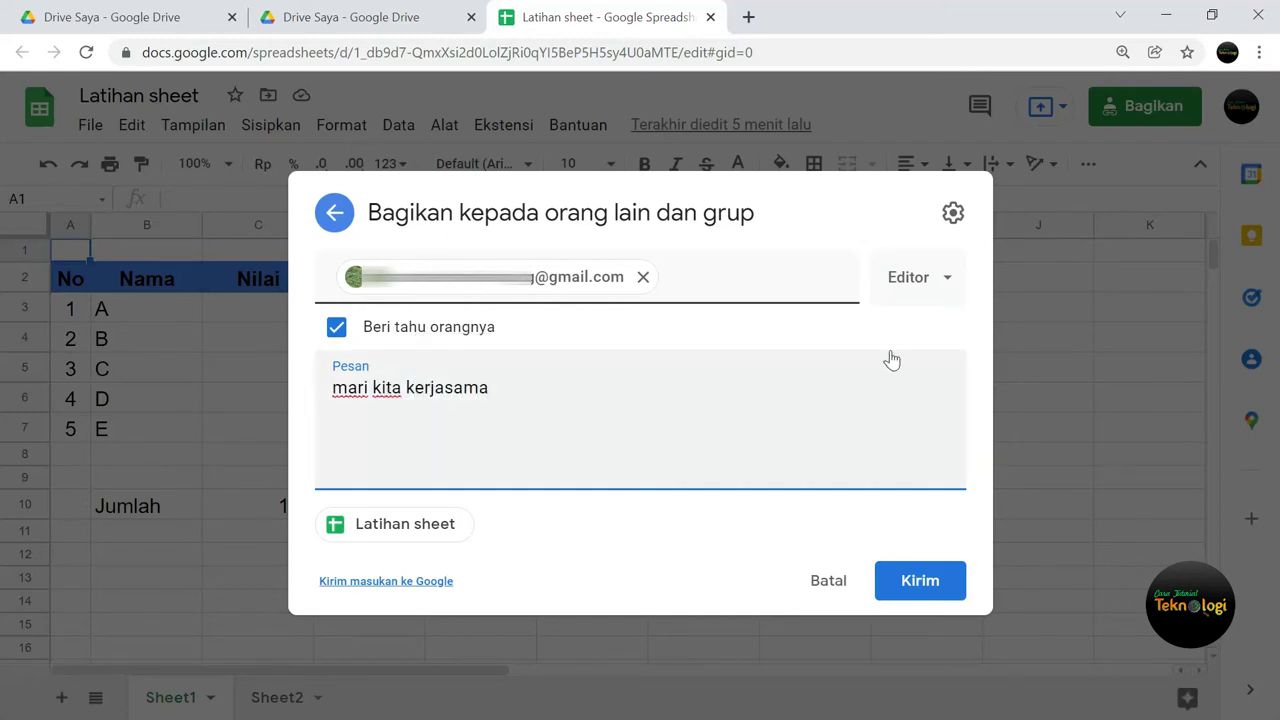
click(948, 282)
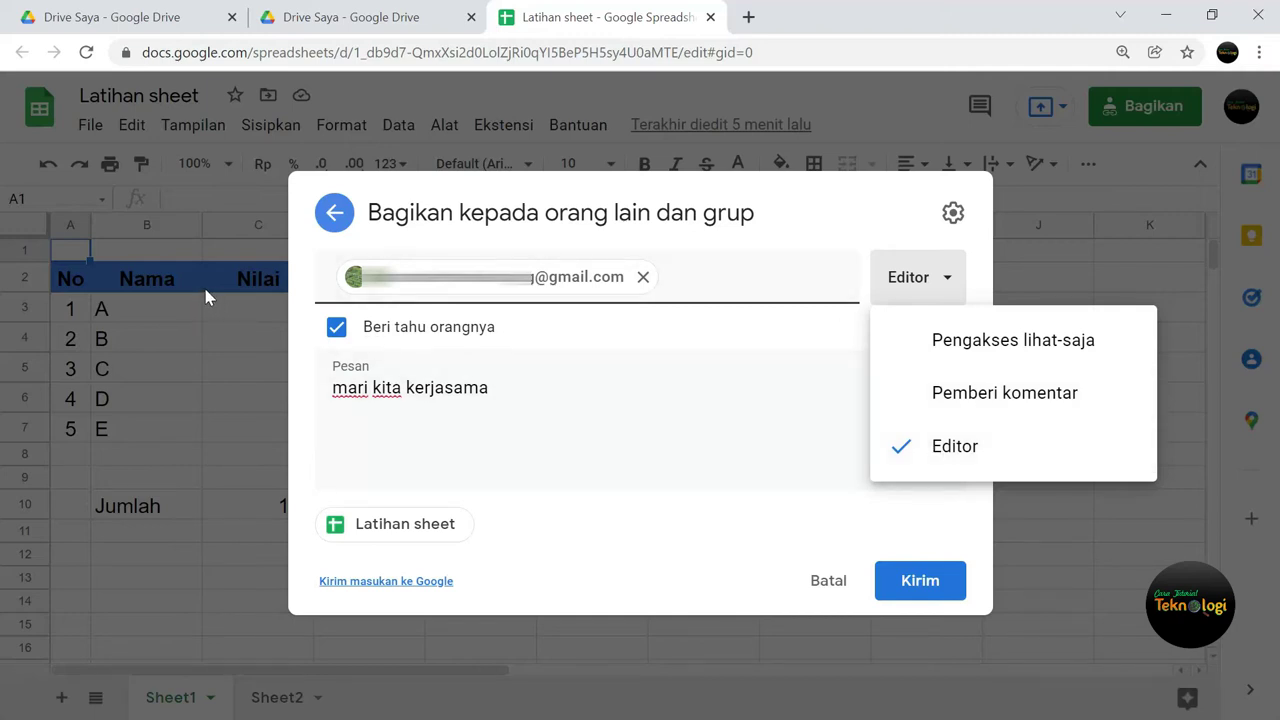
Try Pemberi komentar and Pengakses lihat-saja, settle on Editor, and send the invitation.
click(990, 395)
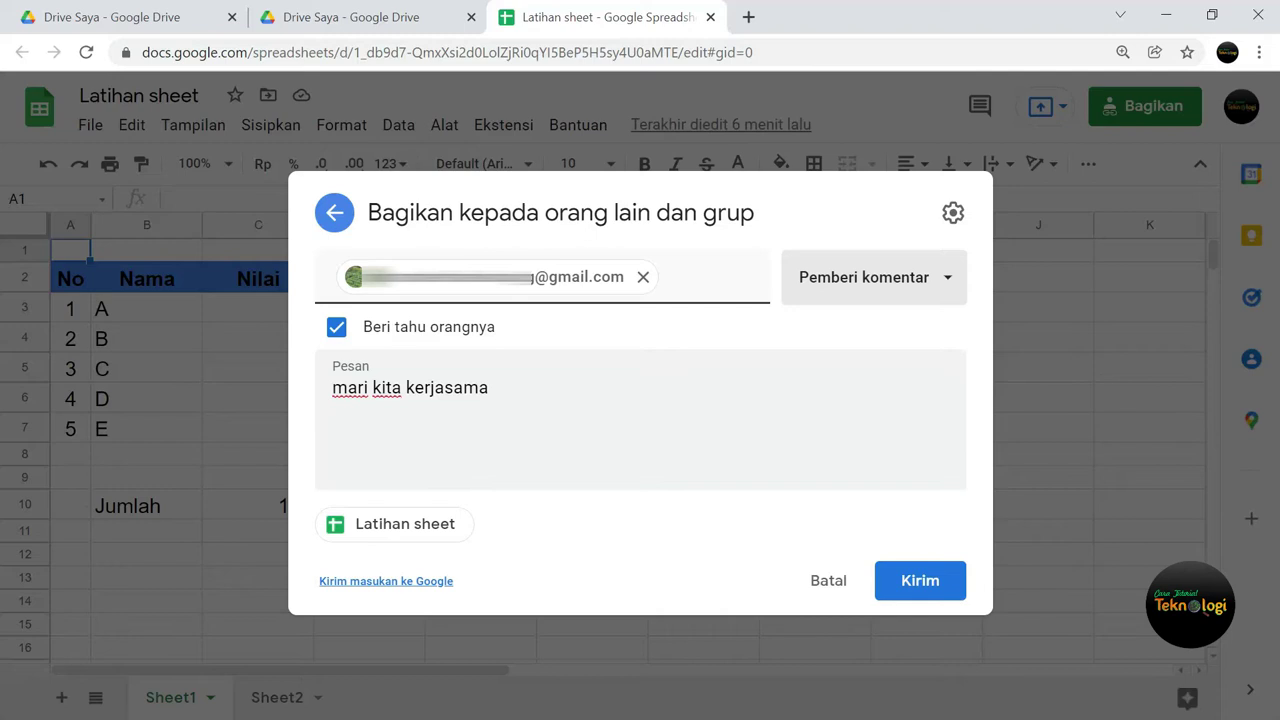
click(948, 286)
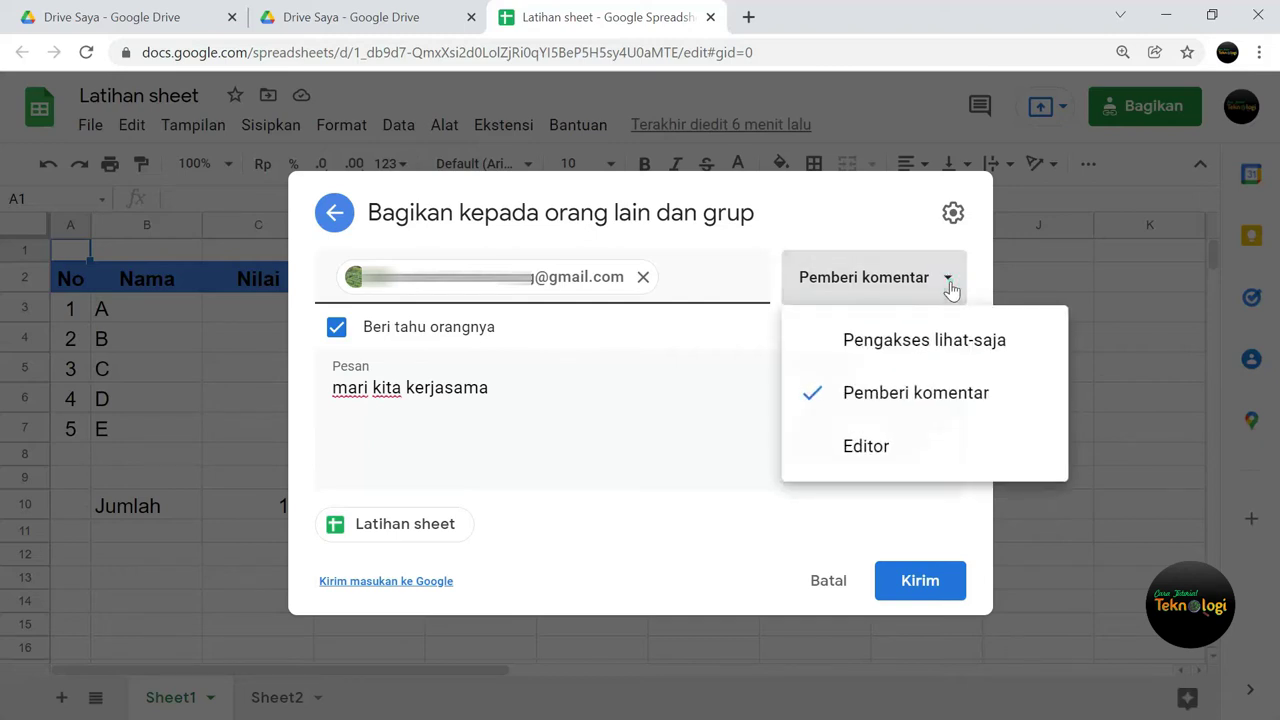
click(885, 352)
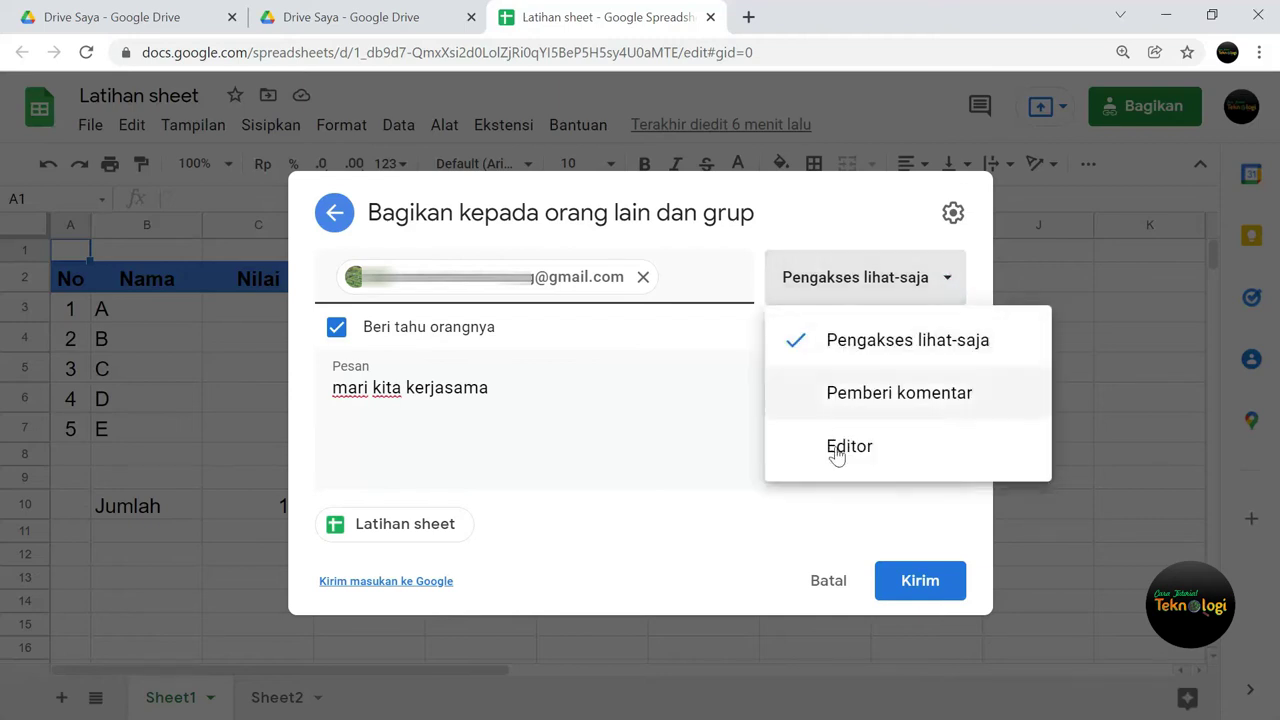
click(855, 450)
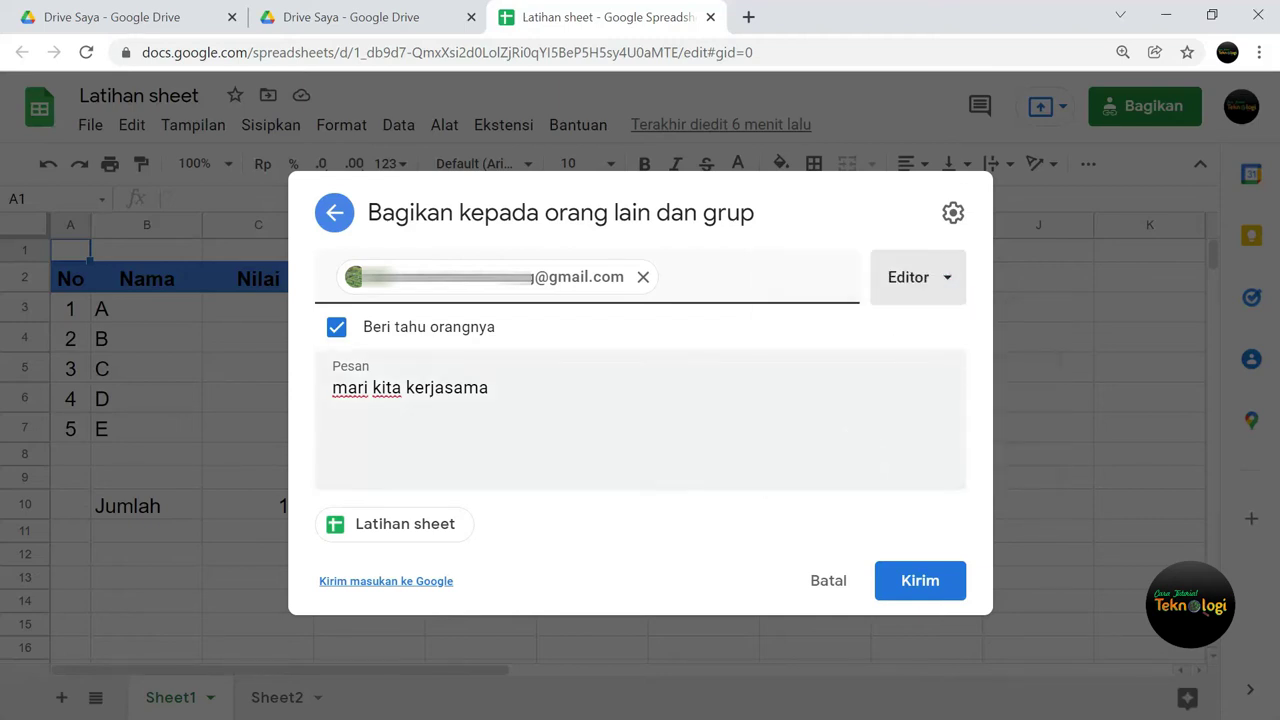
click(931, 594)
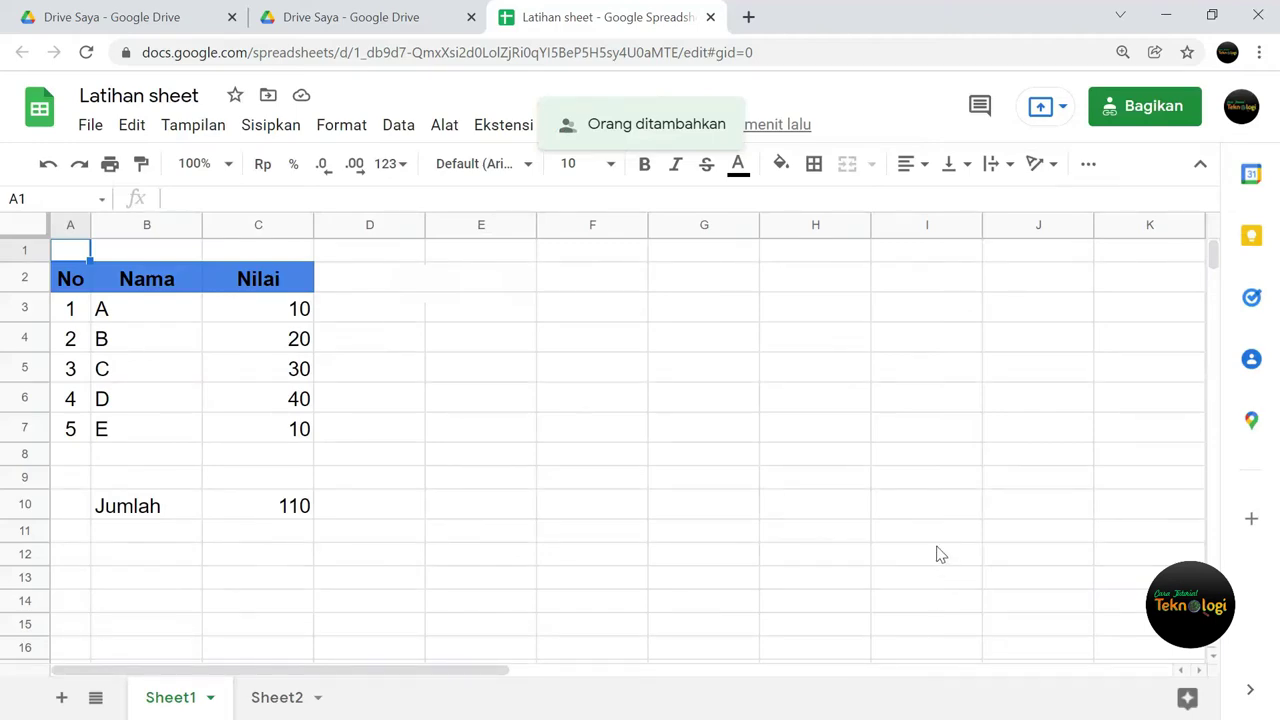
In the collaborator's window, read the Gmail share invitation and open Latihan sheet from the inbox.
key(alt+Tab)
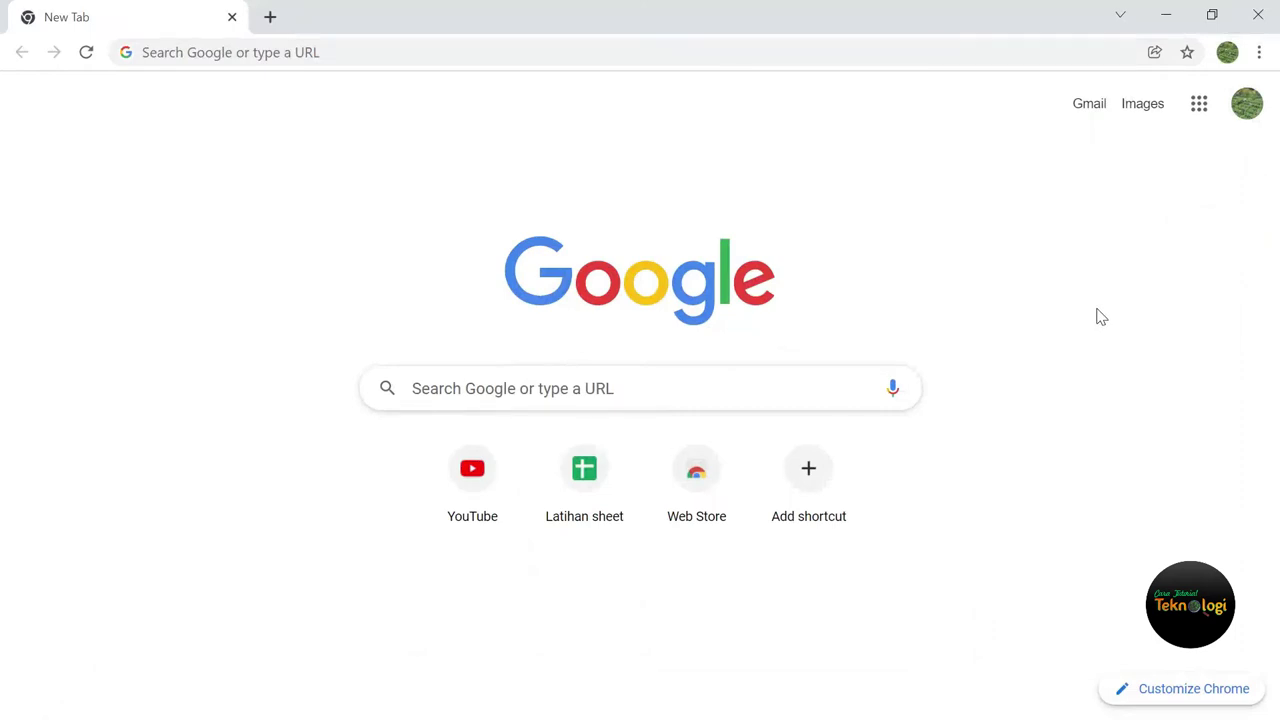
click(1093, 108)
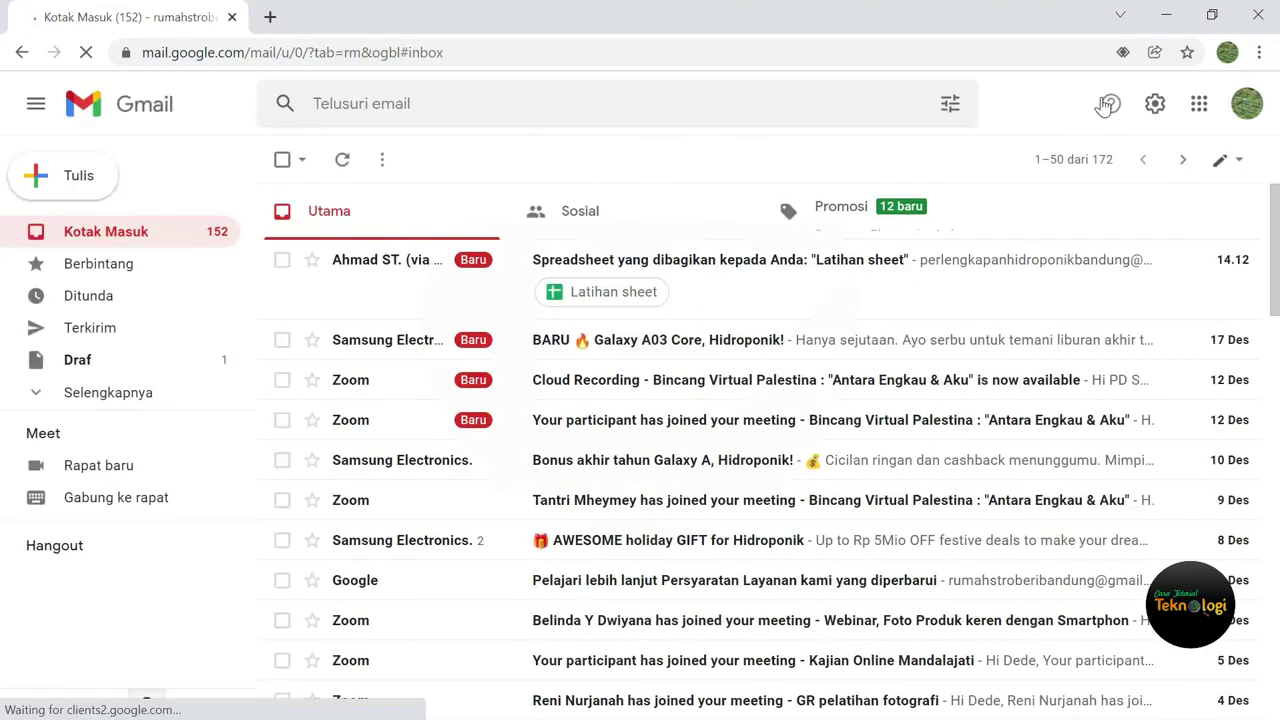
mouse_move(640, 278)
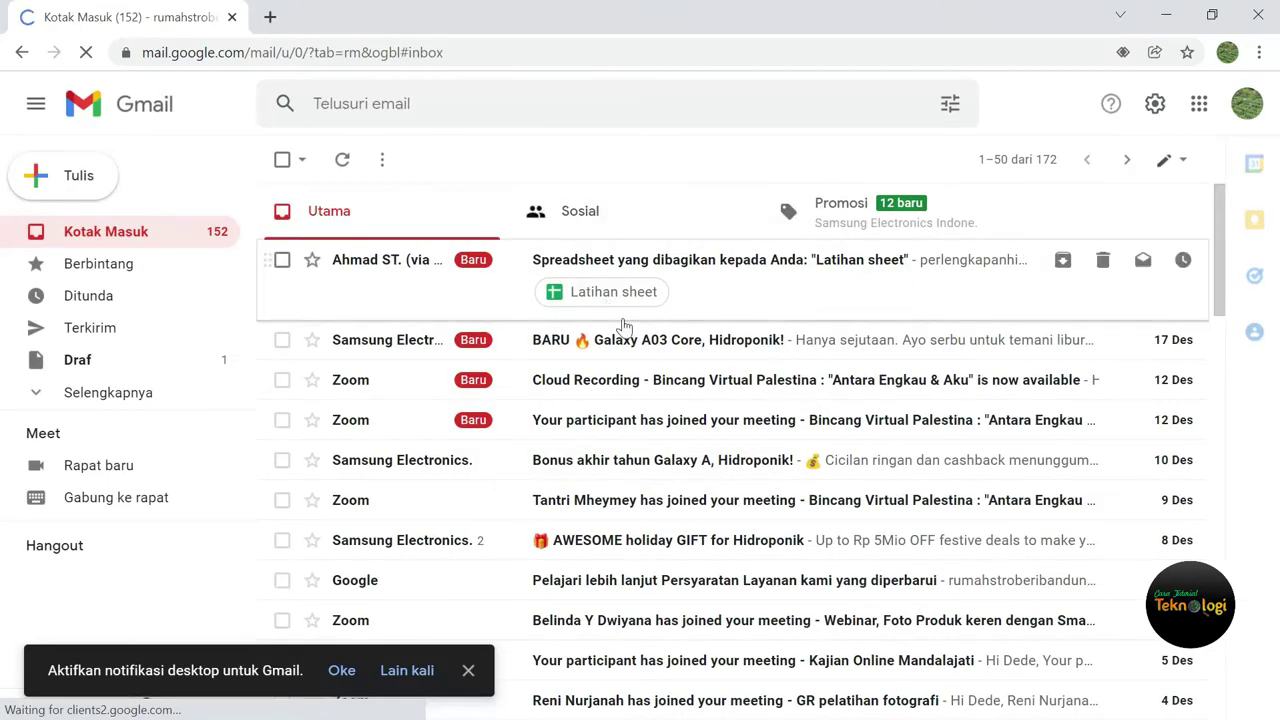
click(754, 272)
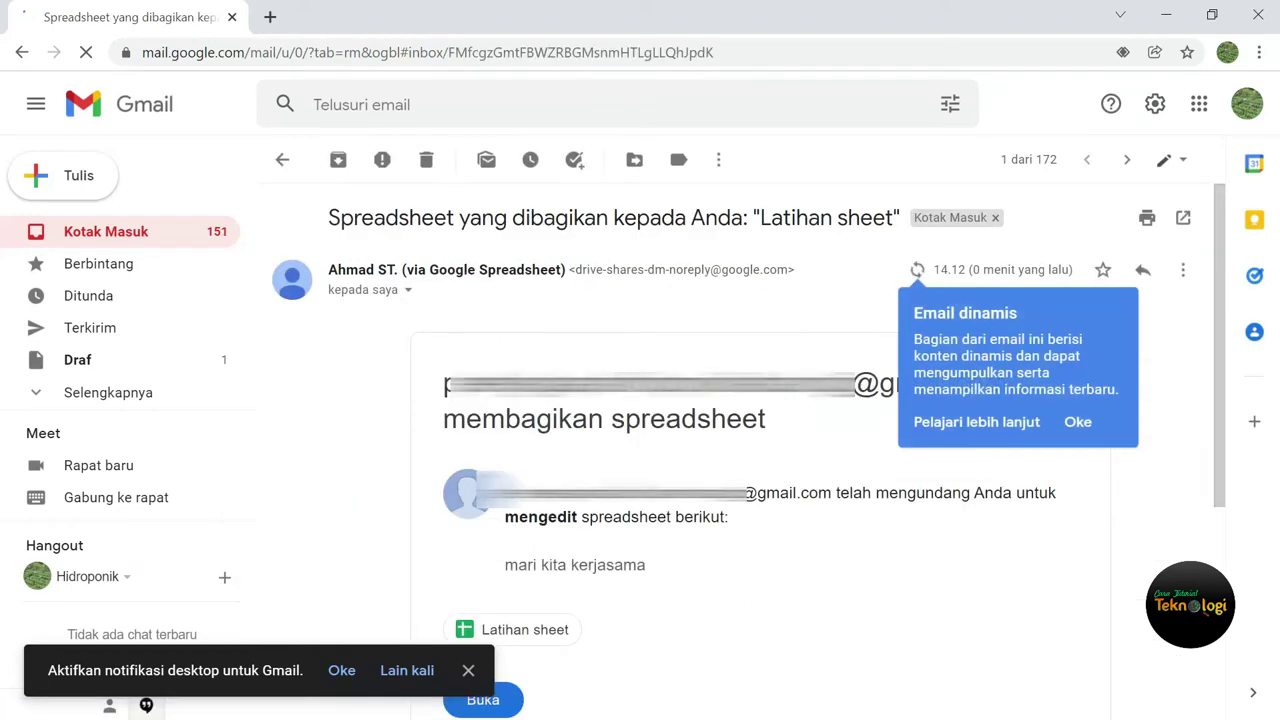
scroll(744, 447, down, 2)
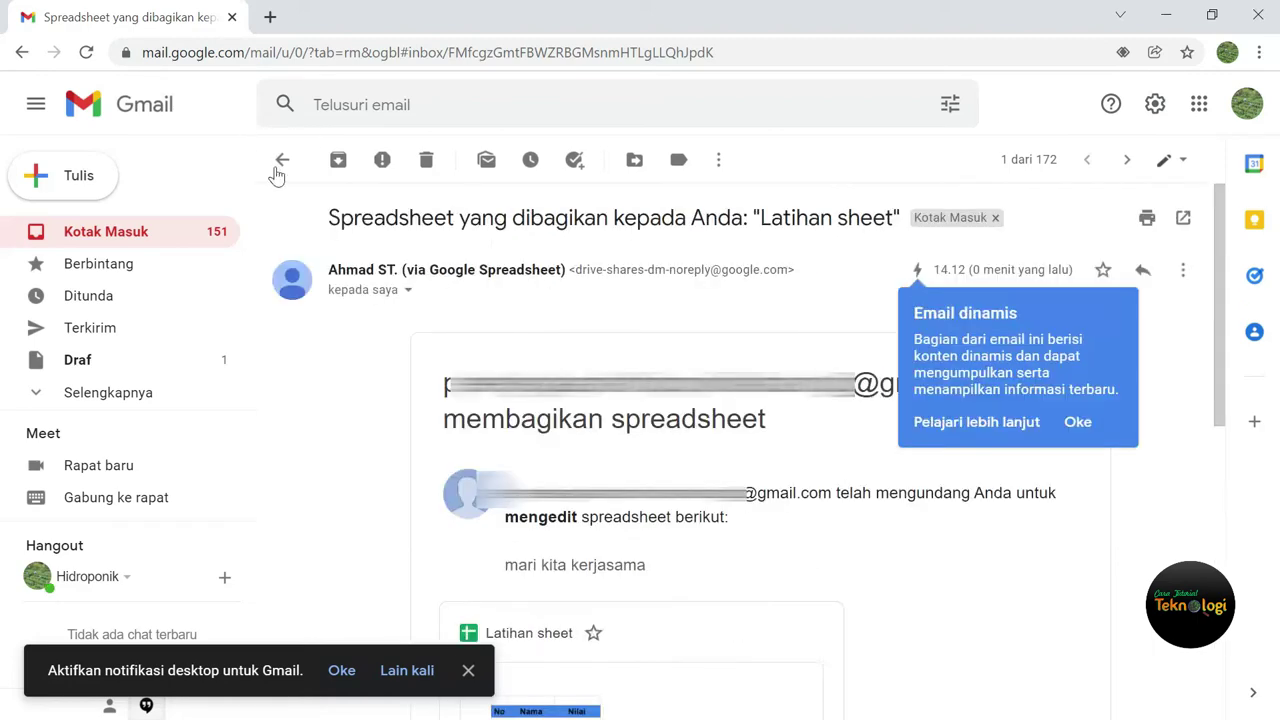
click(282, 160)
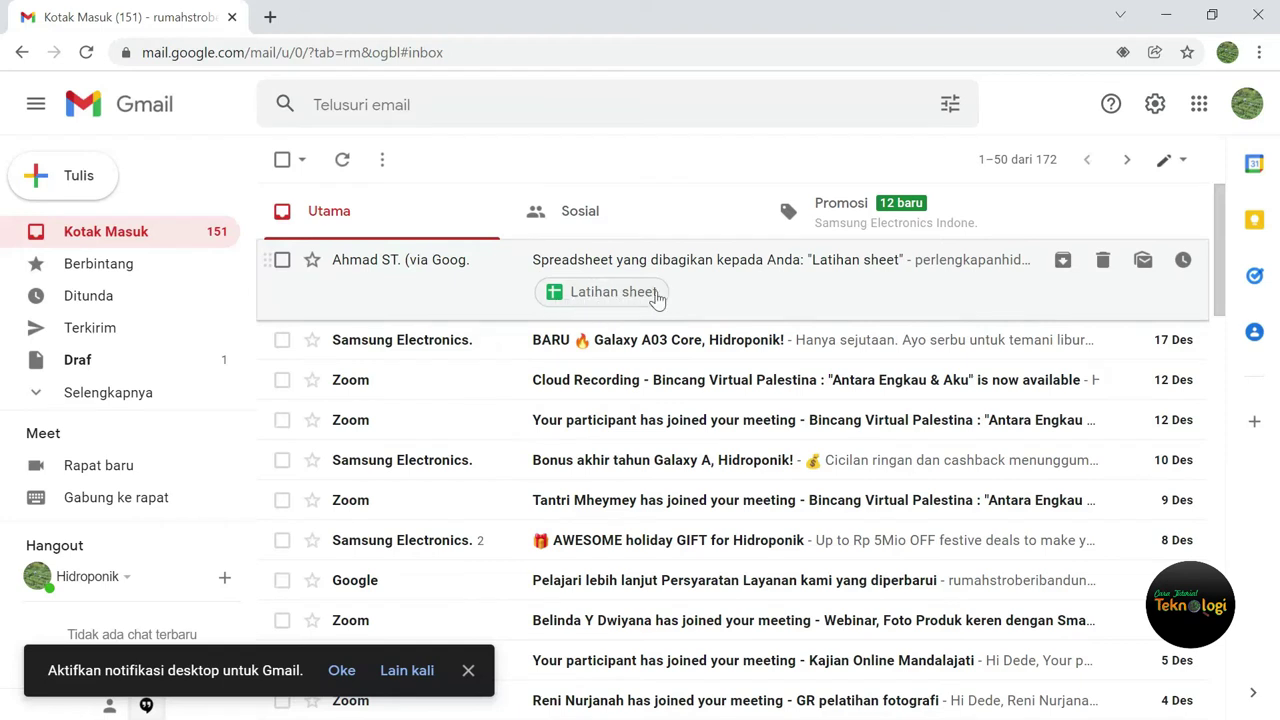
click(617, 292)
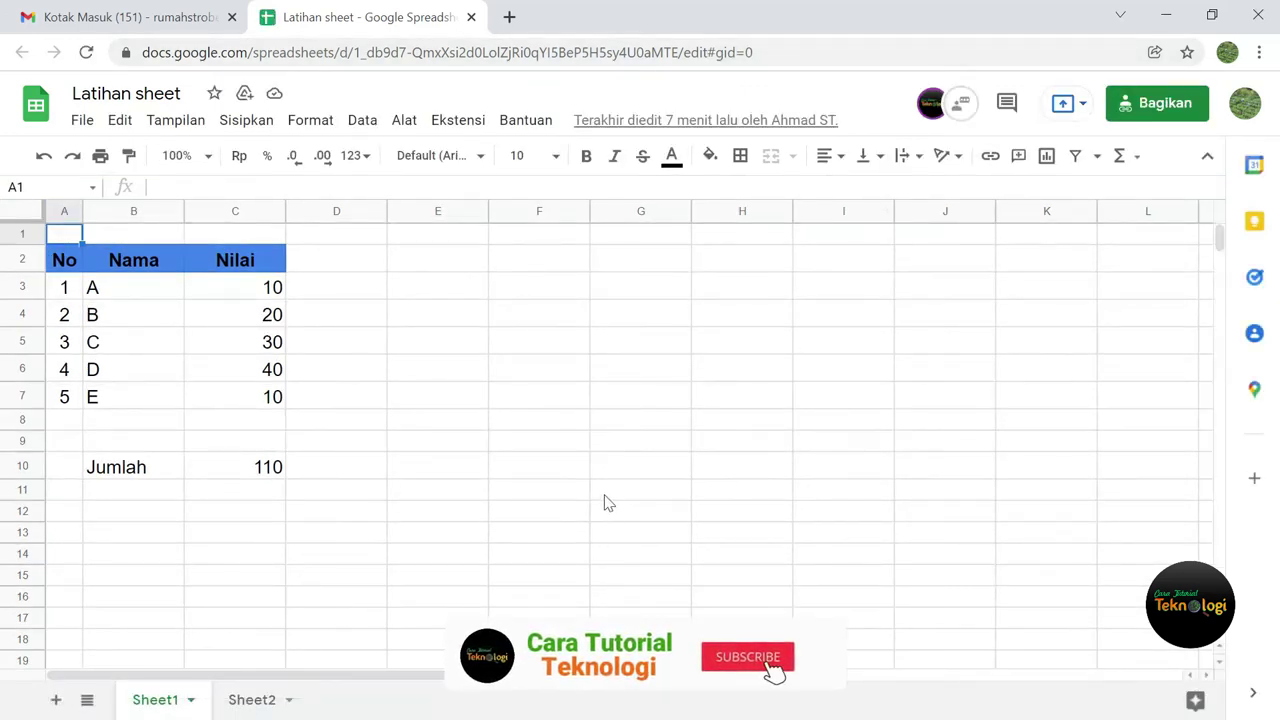
As the collaborator, enter the header 'Keterangan' in D2, then return to the owner's window.
click(441, 292)
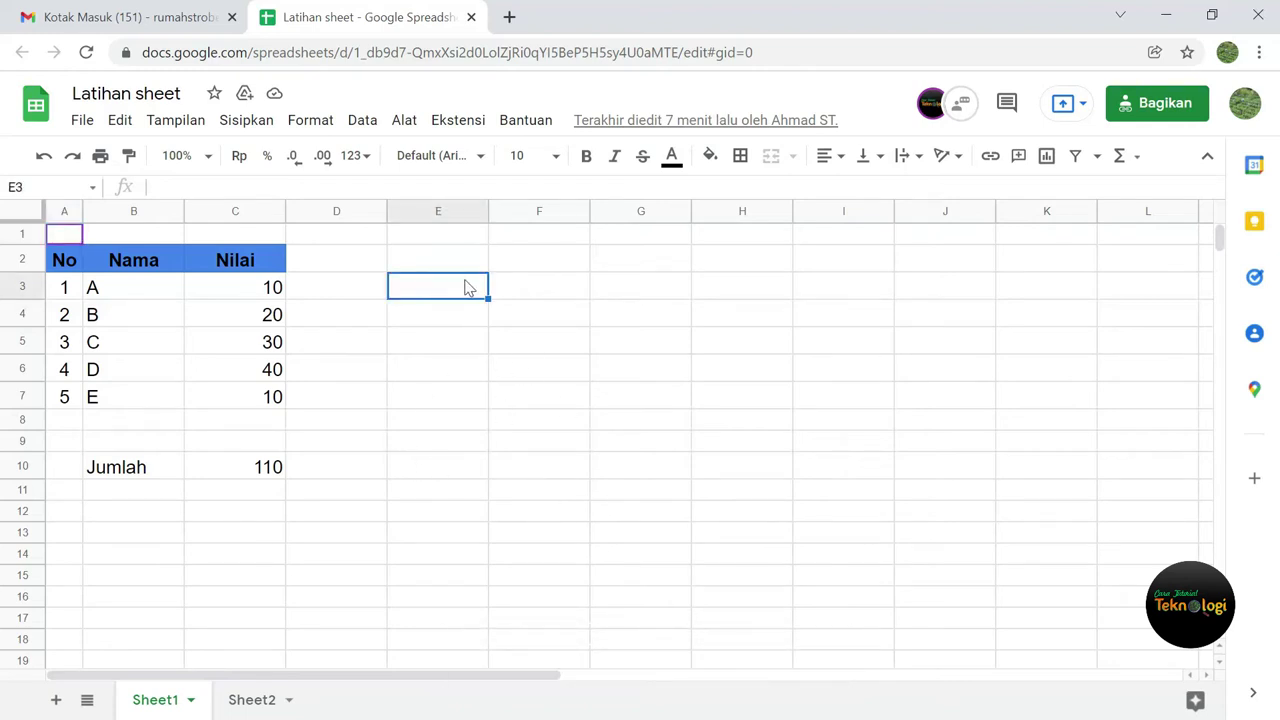
click(336, 262)
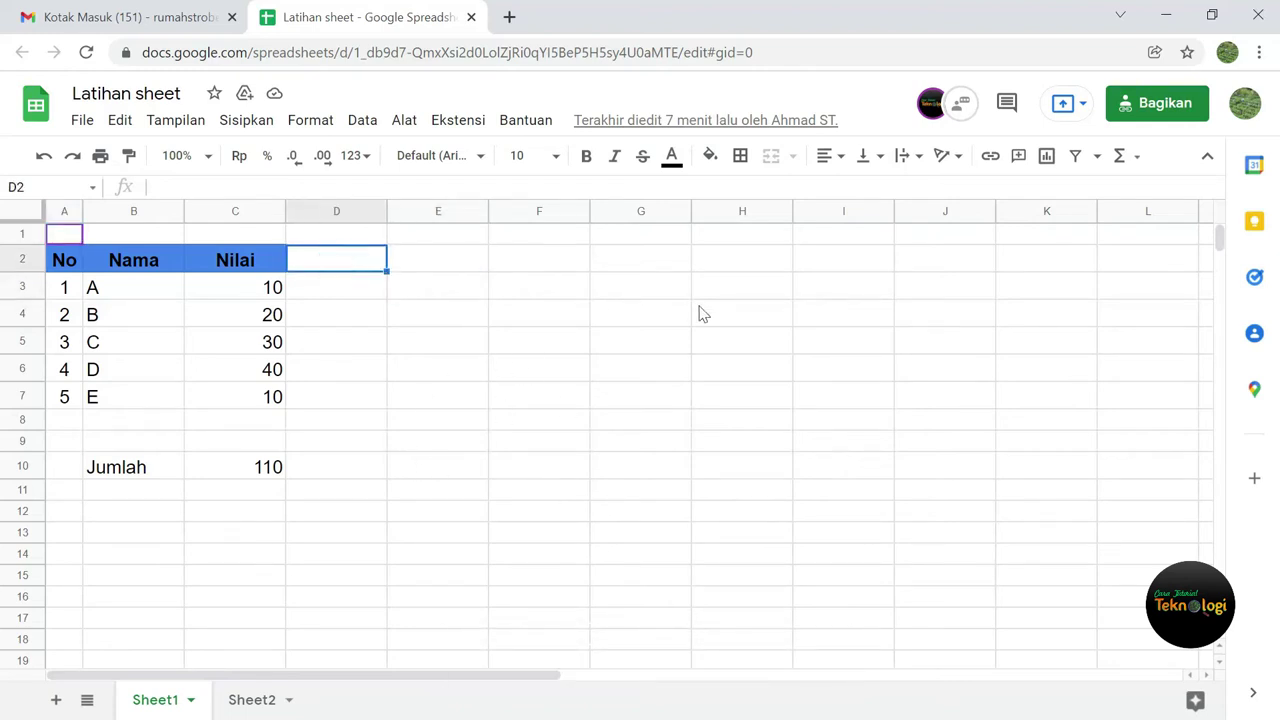
text(Ke)
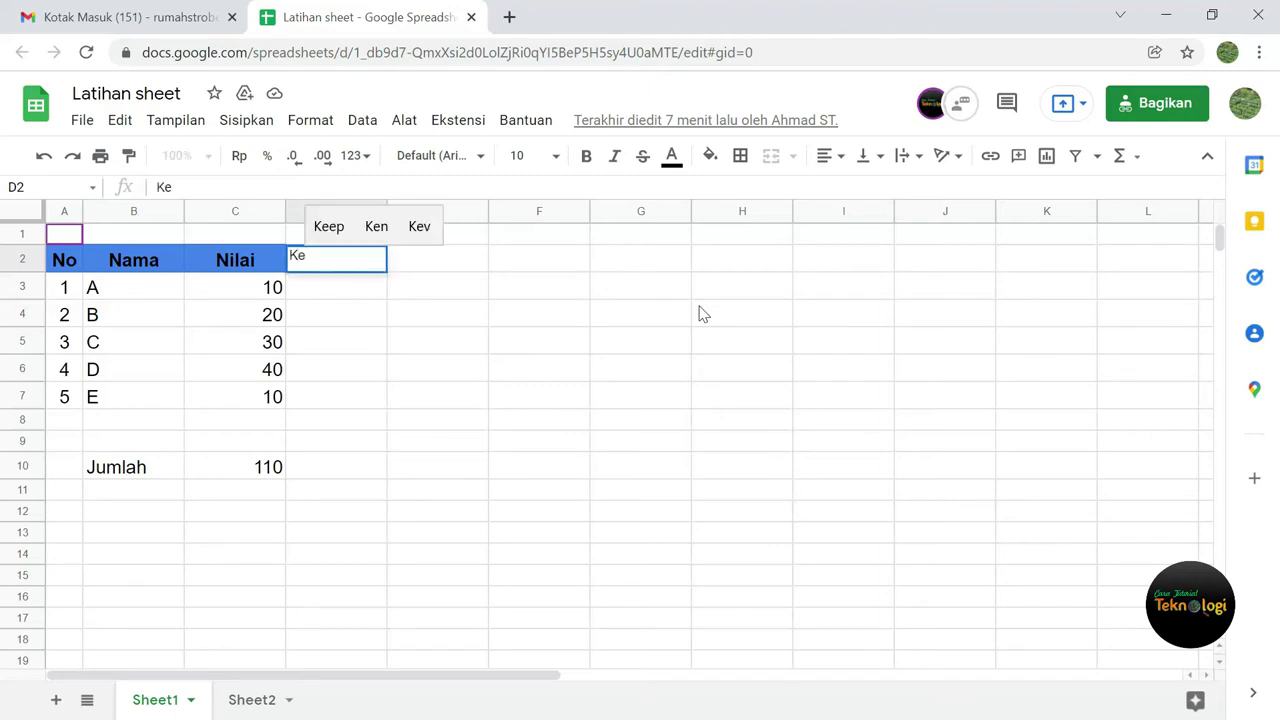
text(terangan)
key(Return)
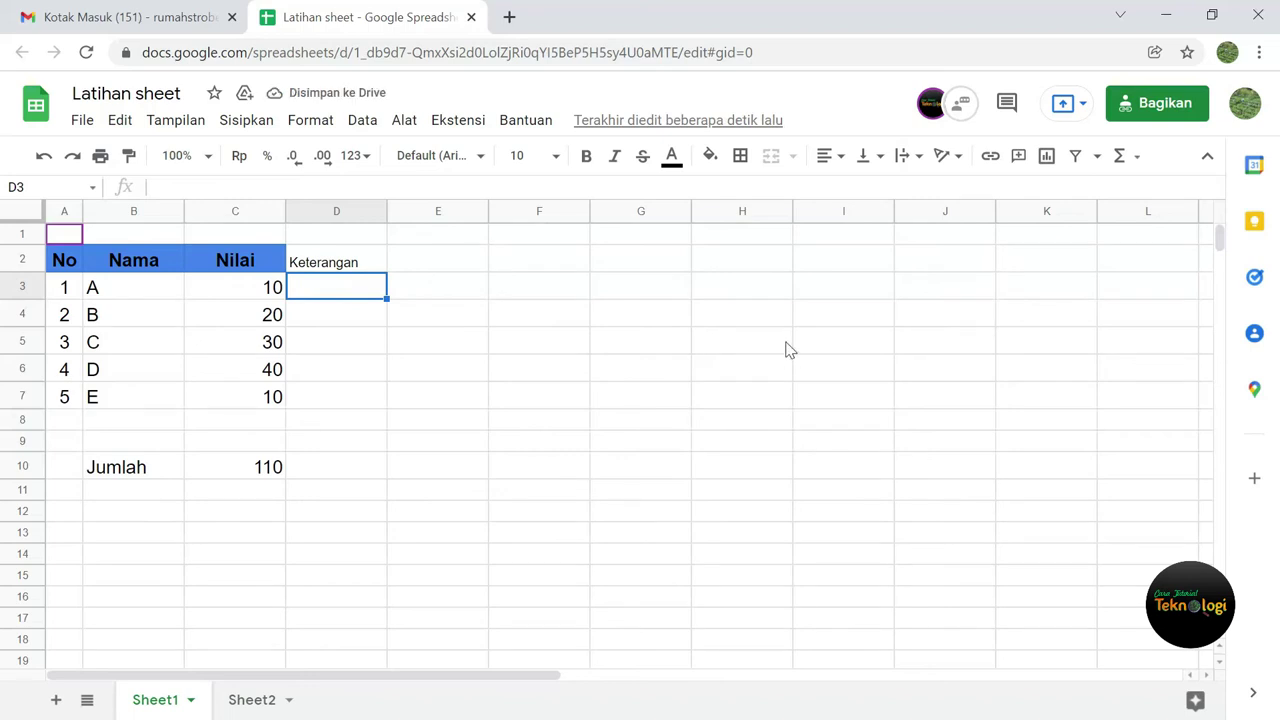
key(alt+Tab)
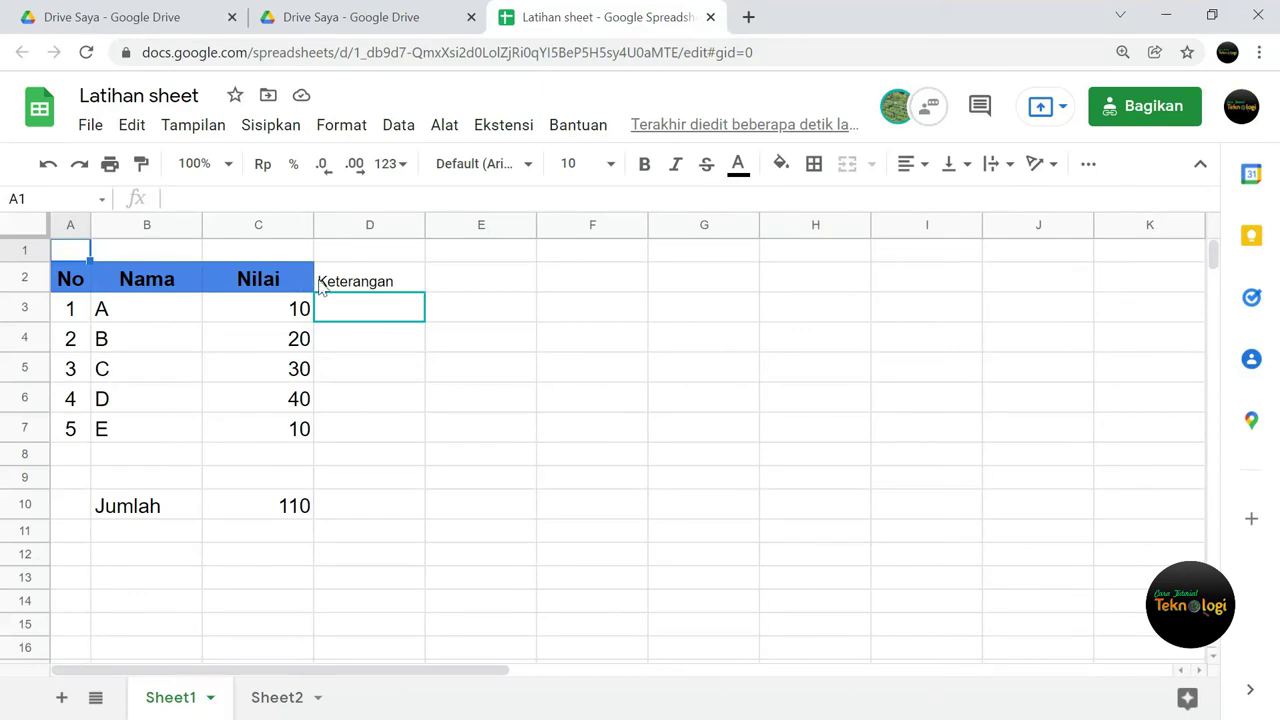
As the owner, enter 'tidak lulus' in D3, then switch to the collaborator's window.
click(400, 428)
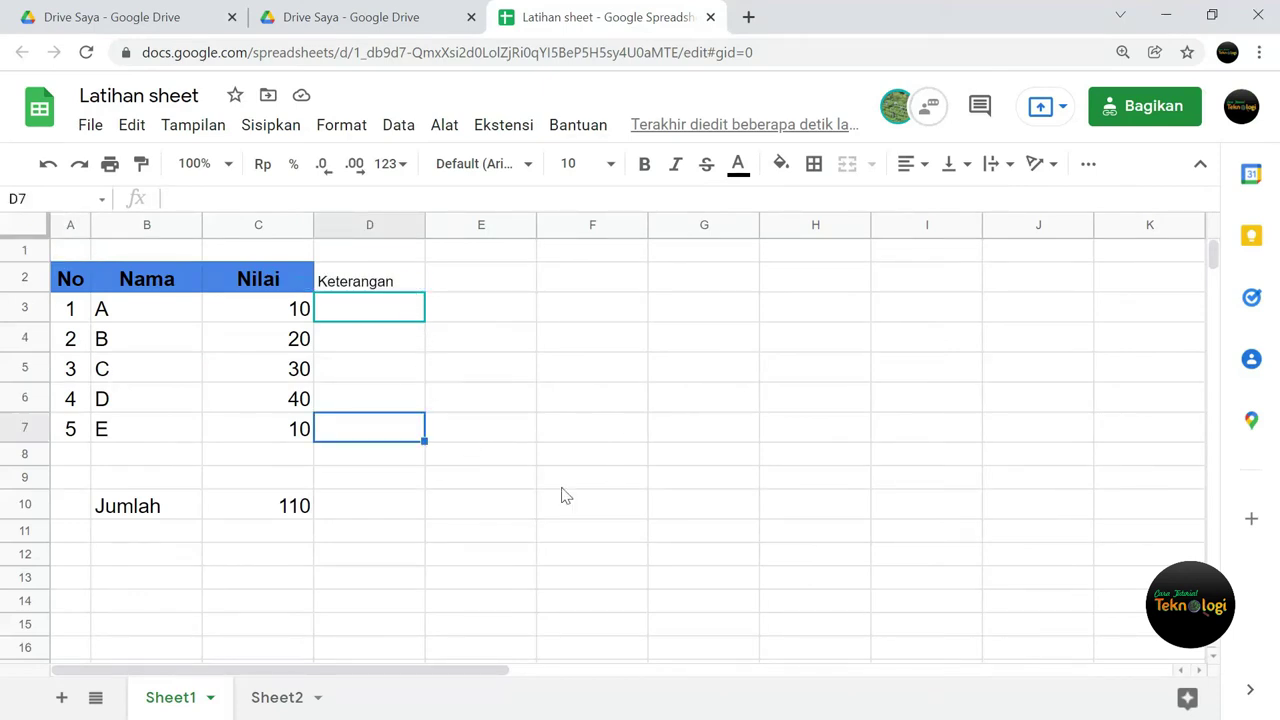
click(360, 480)
click(368, 505)
click(372, 452)
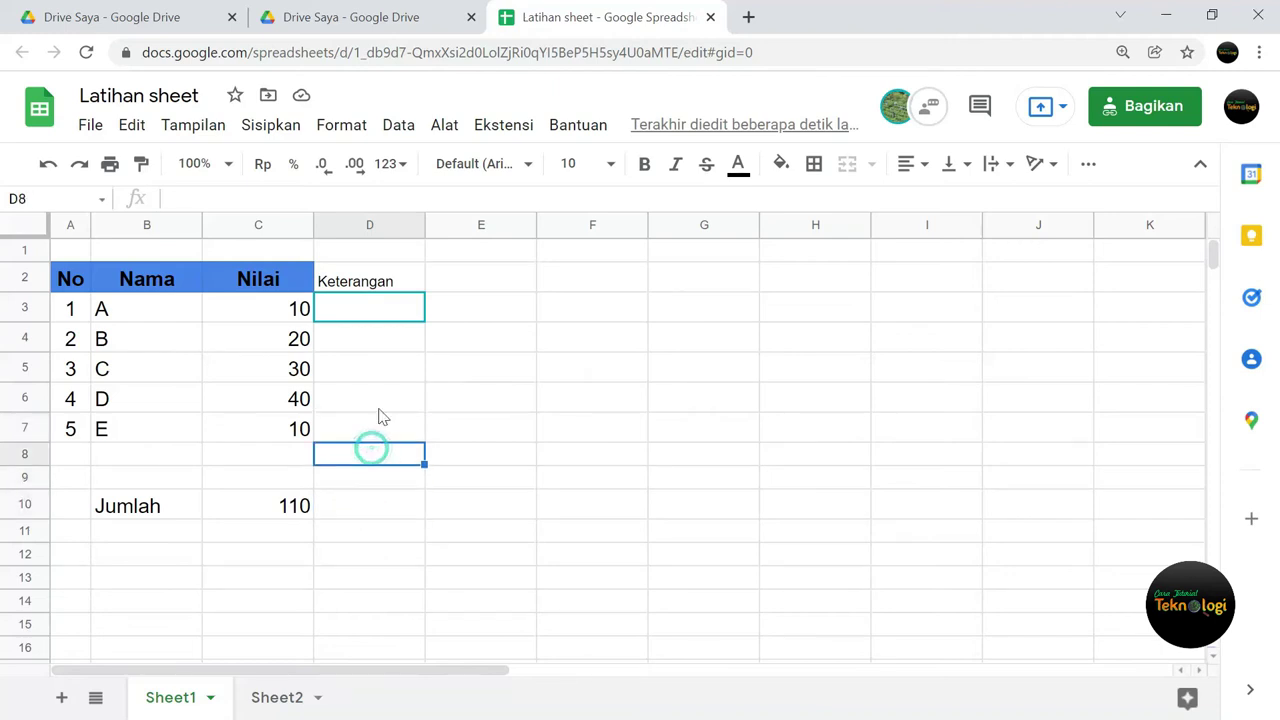
click(378, 402)
click(386, 310)
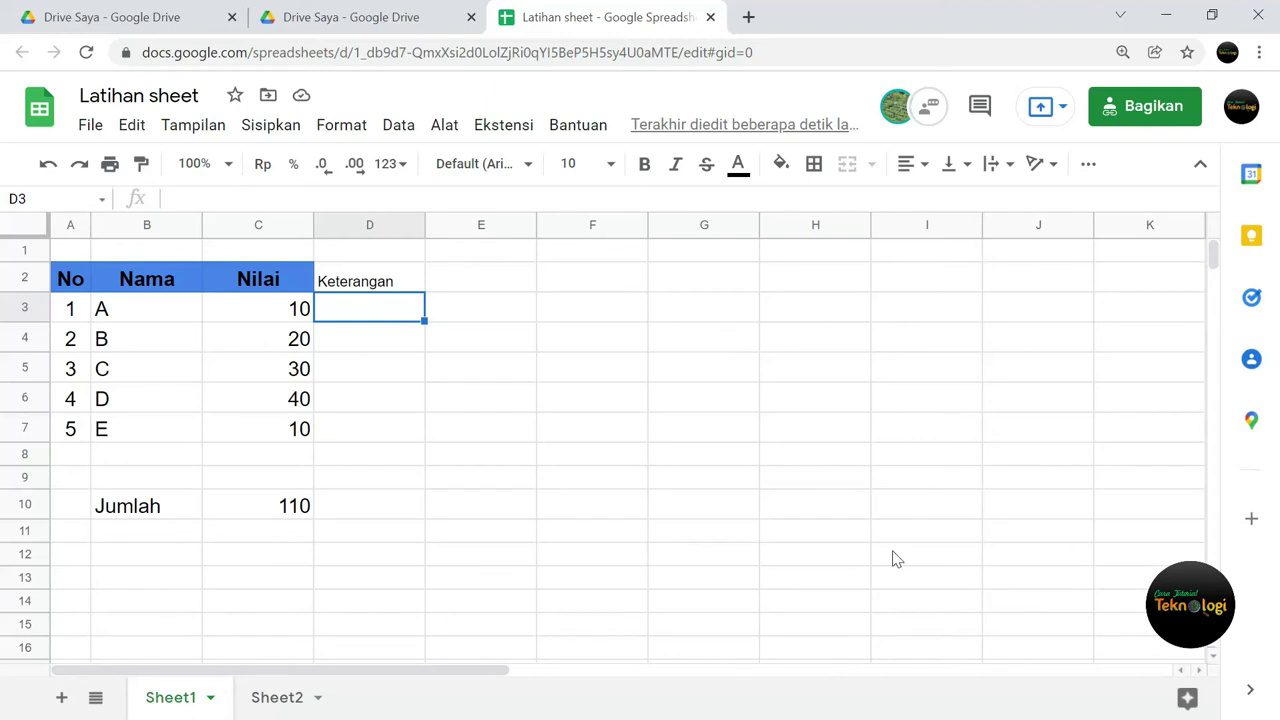
text(tidak l)
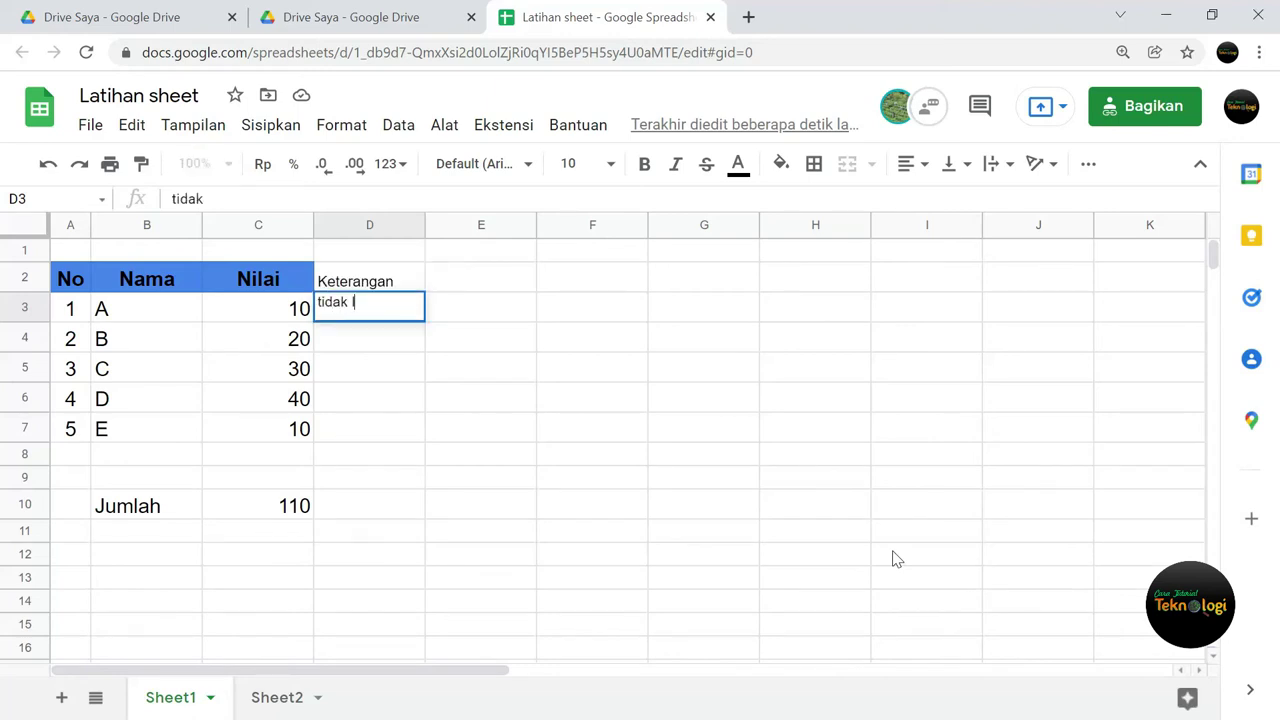
text(ulus)
key(Return)
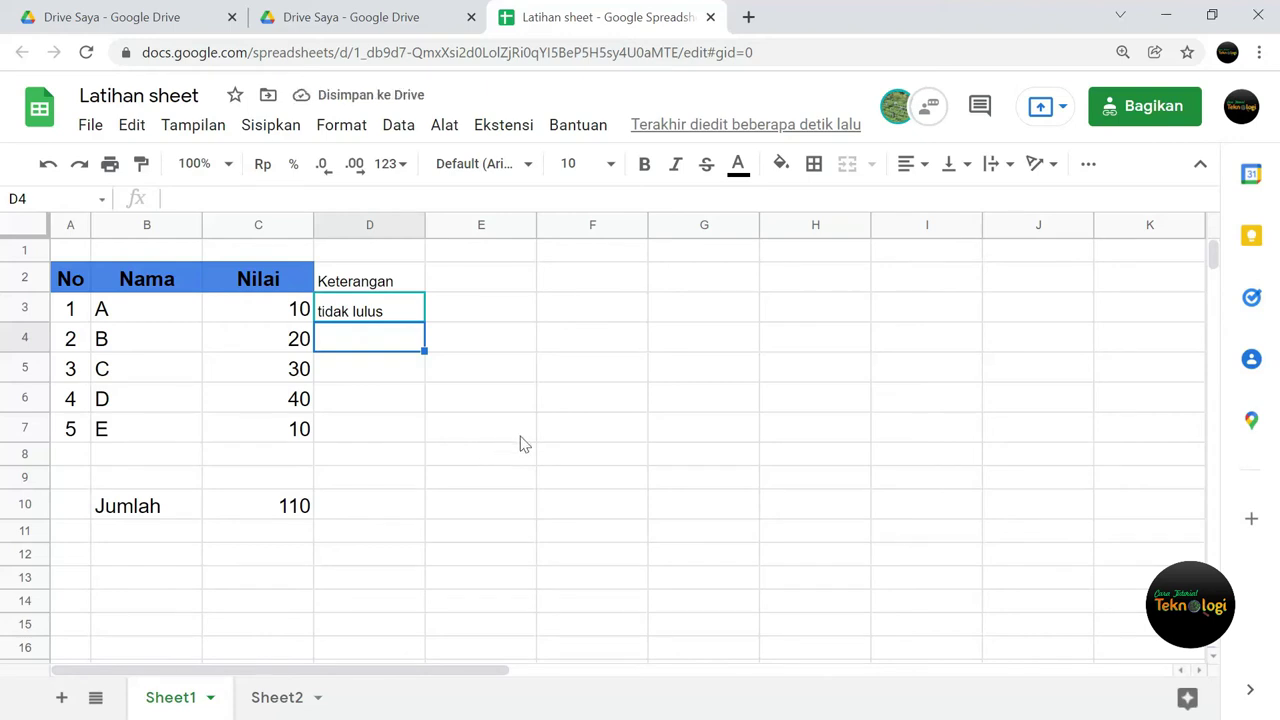
key(alt+Tab)
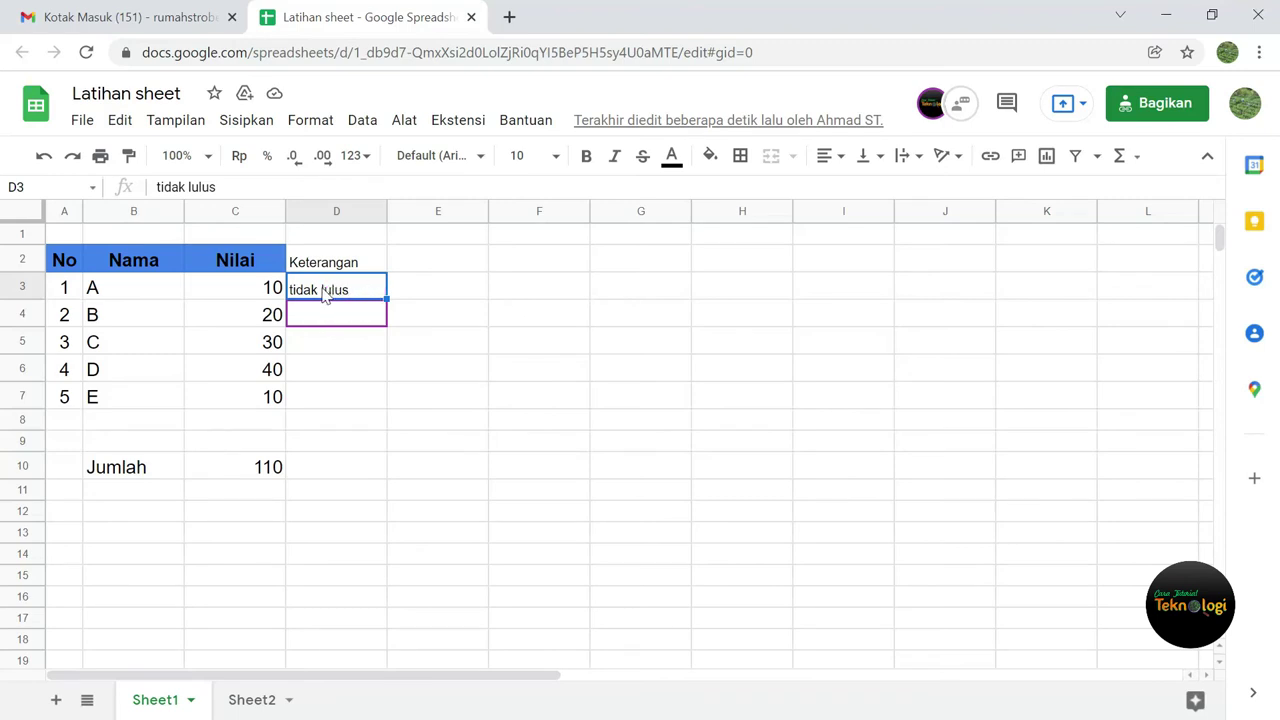
Move the collaborator's selection to D5 and D7, then return to the owner's window and select F6.
click(369, 352)
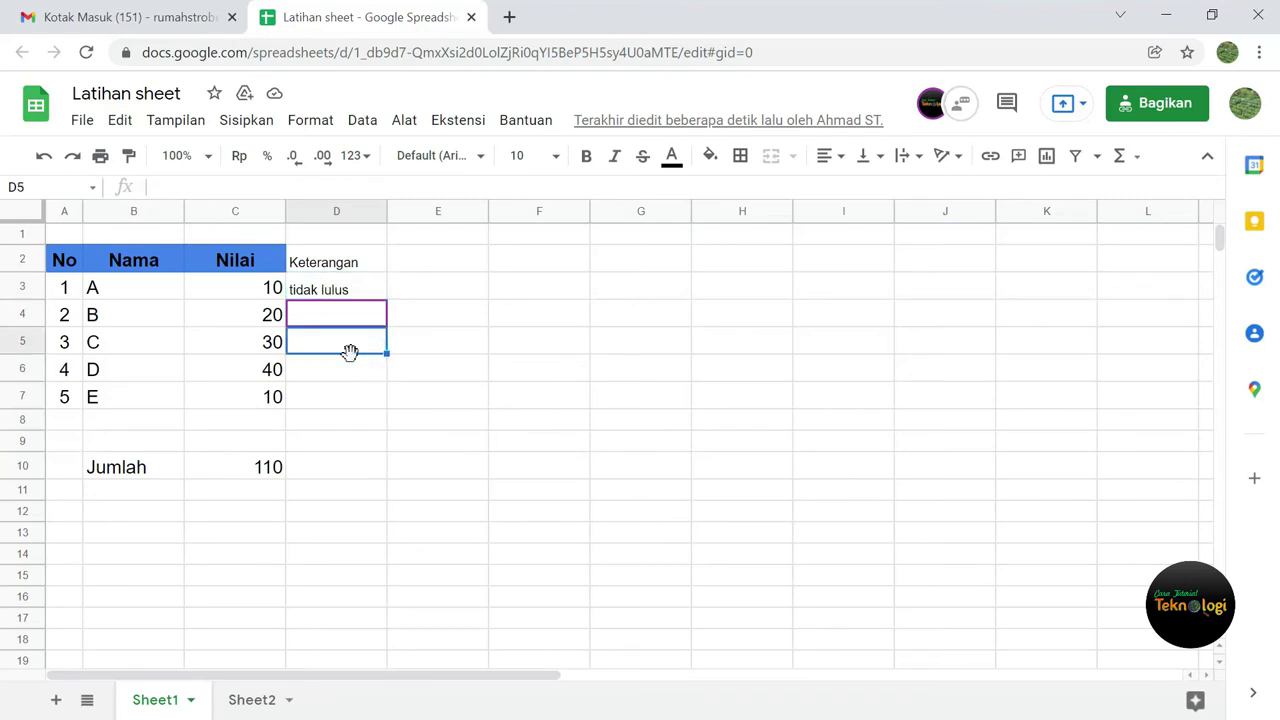
click(345, 400)
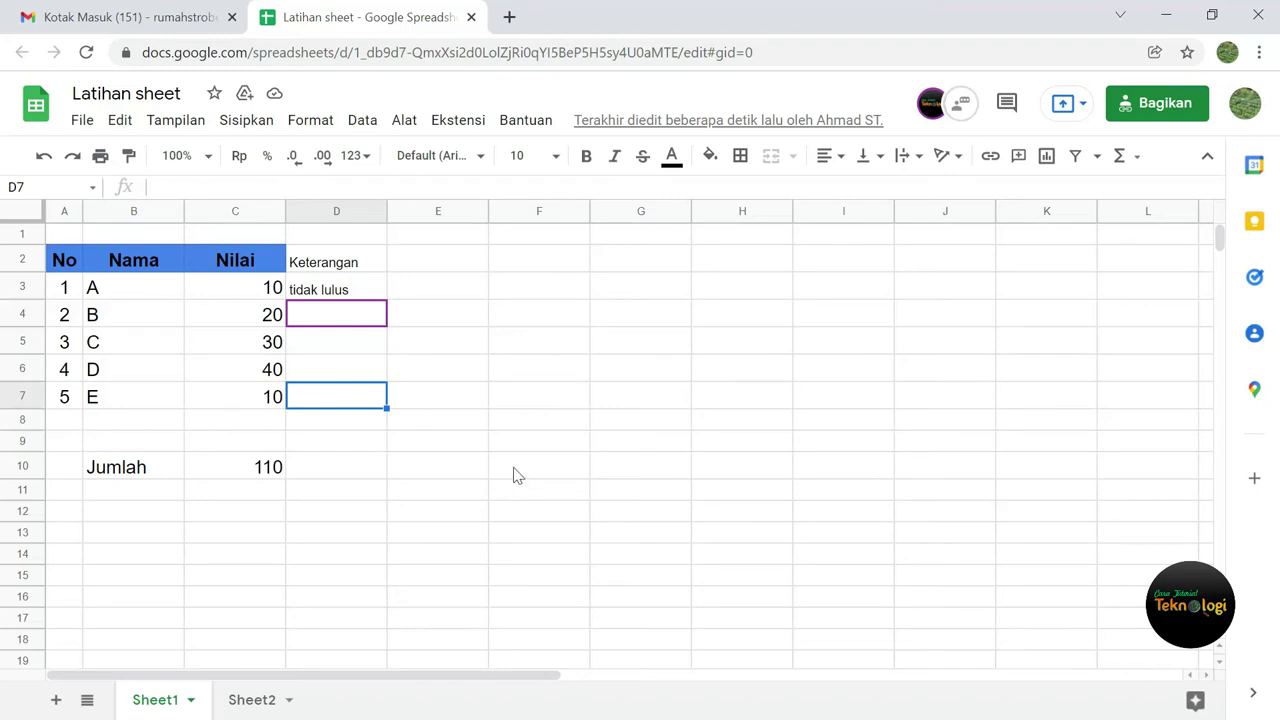
key(alt+Tab)
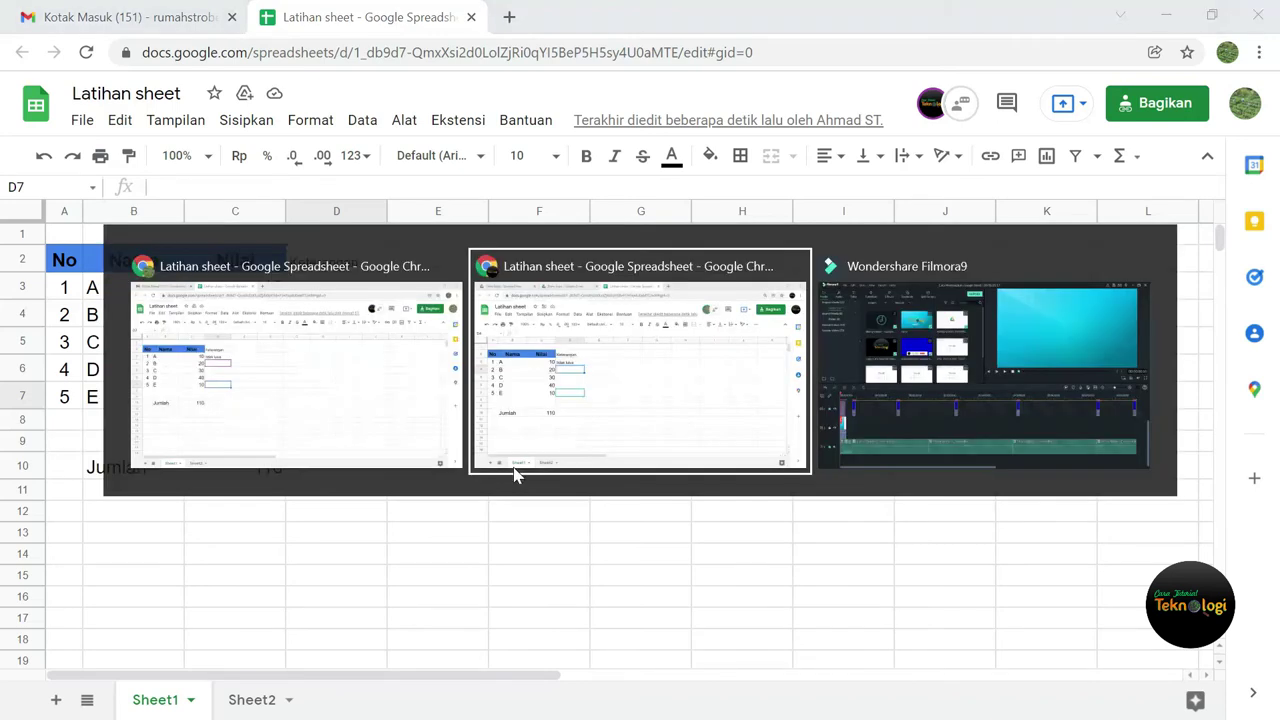
mouse_move(640, 360)
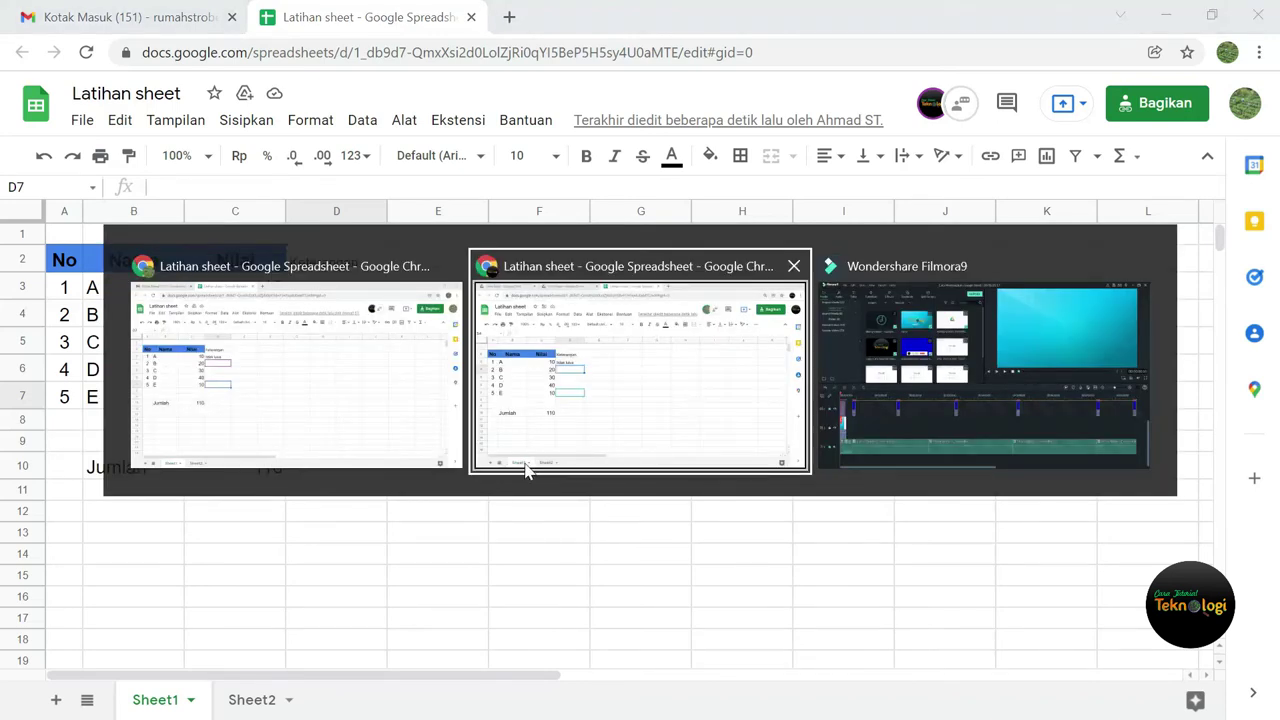
click(527, 468)
click(613, 405)
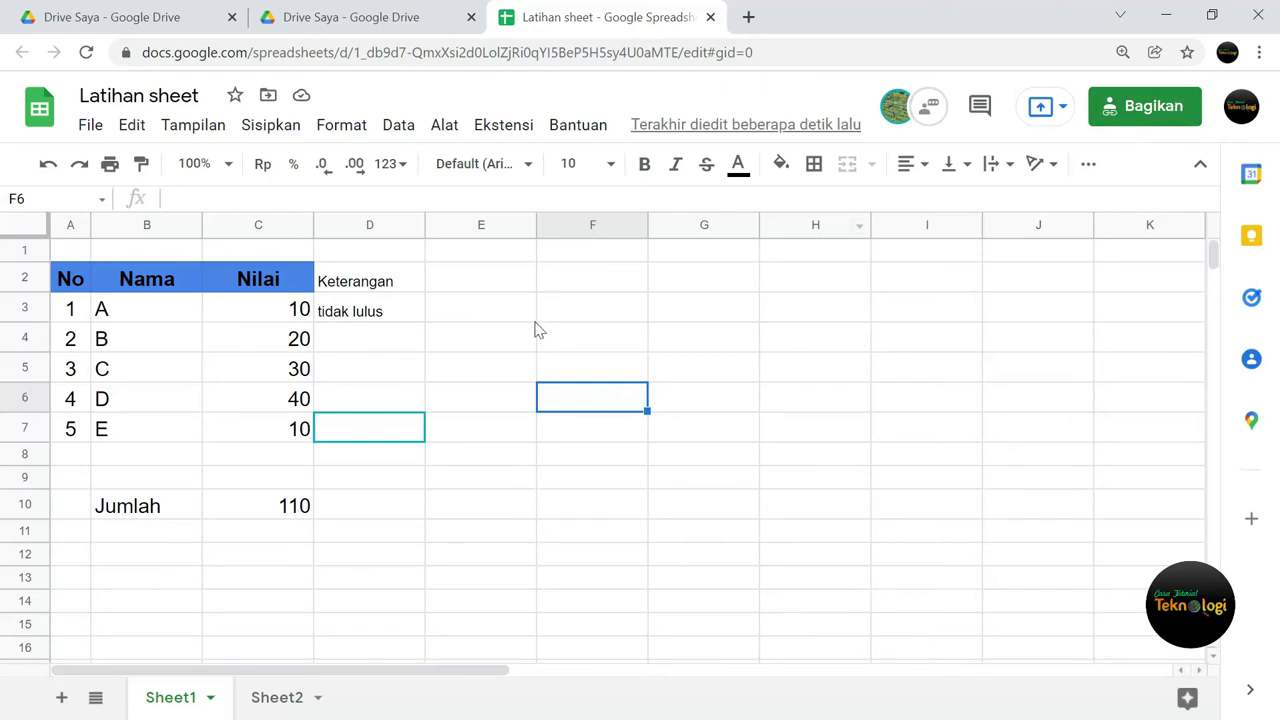
Change the Latihan sheet link access from anyone-with-link to Dibatasi.
click(1127, 110)
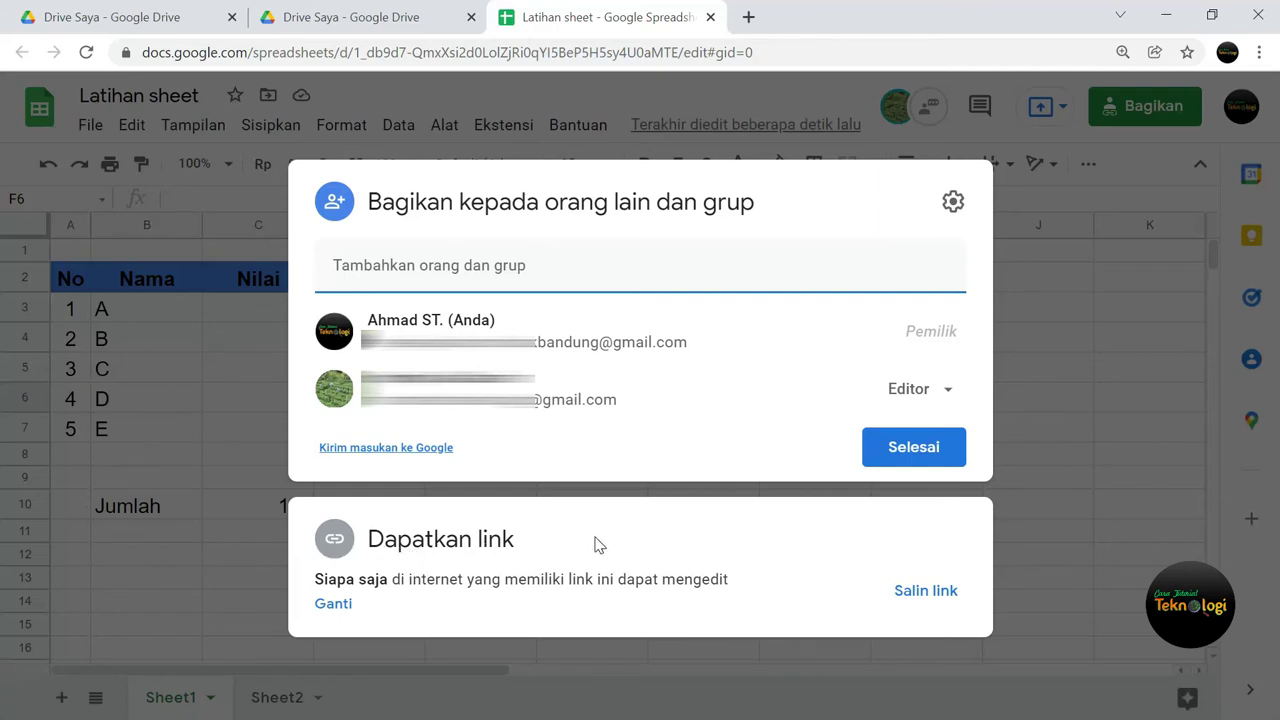
click(336, 606)
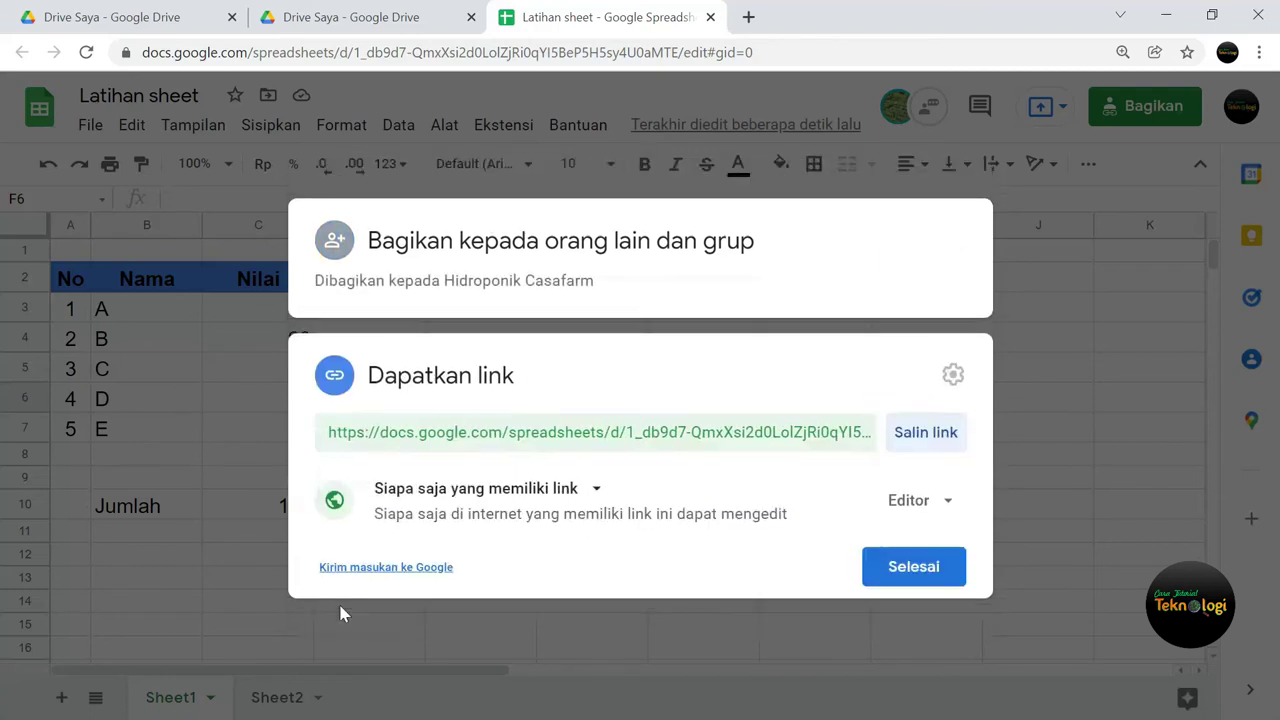
click(599, 488)
click(450, 533)
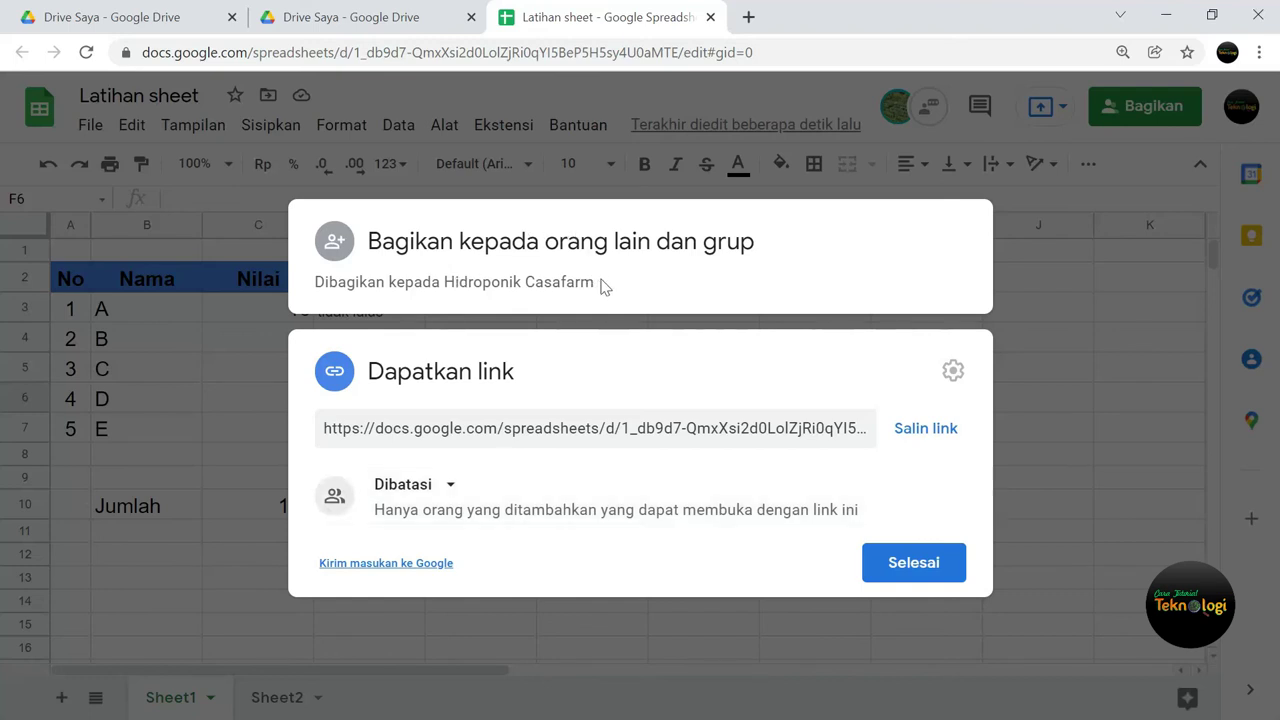
Set general access to 'Siapa saja yang memiliki link' as Pengakses lihat-saja, then copy the link.
click(445, 484)
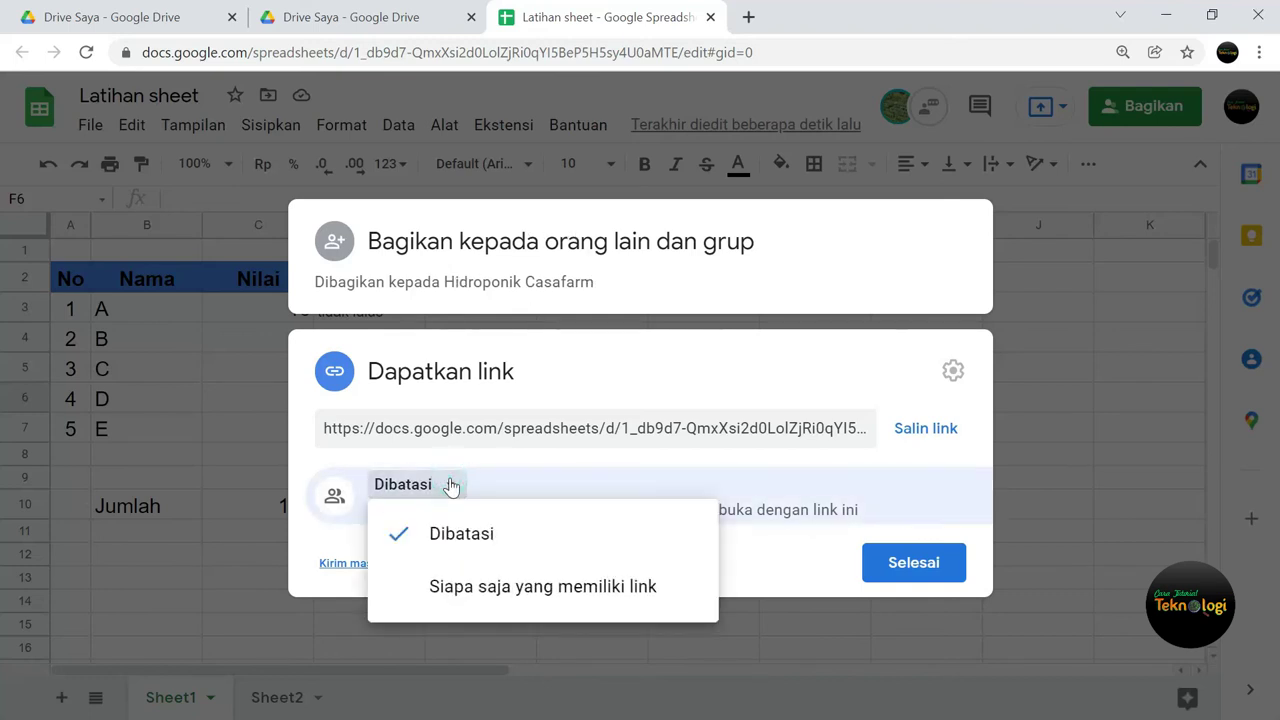
click(453, 587)
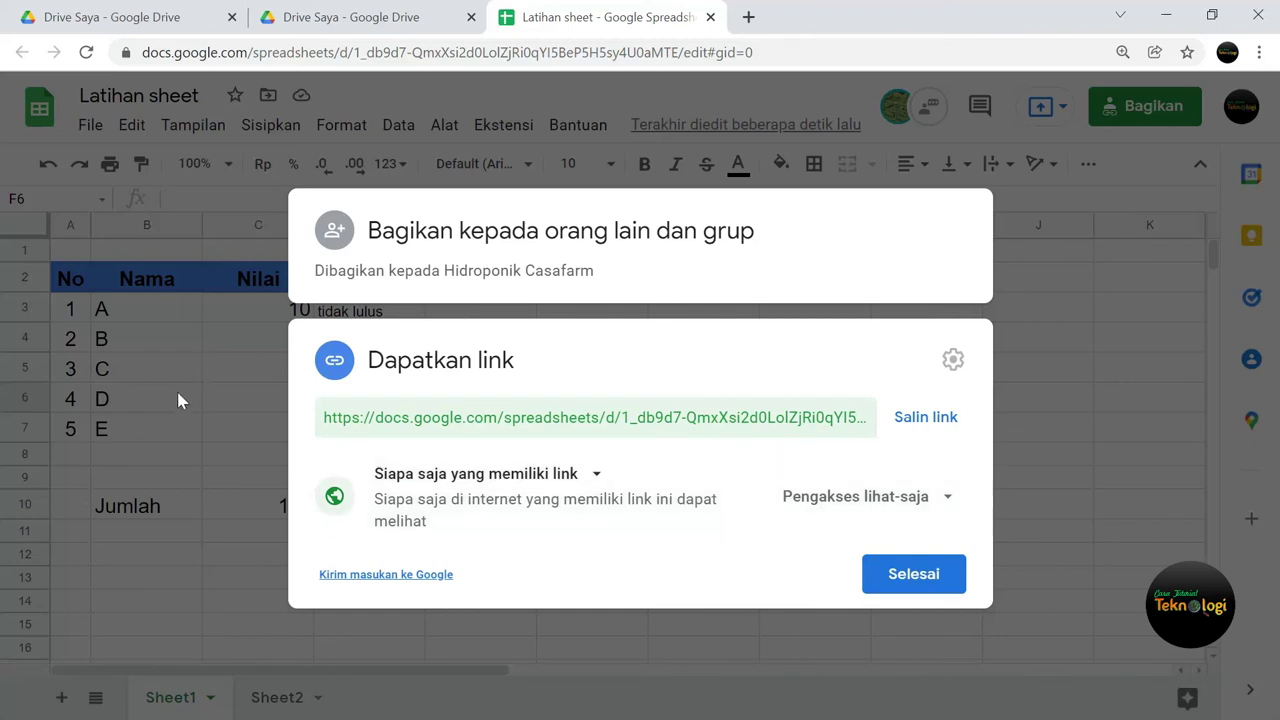
click(948, 500)
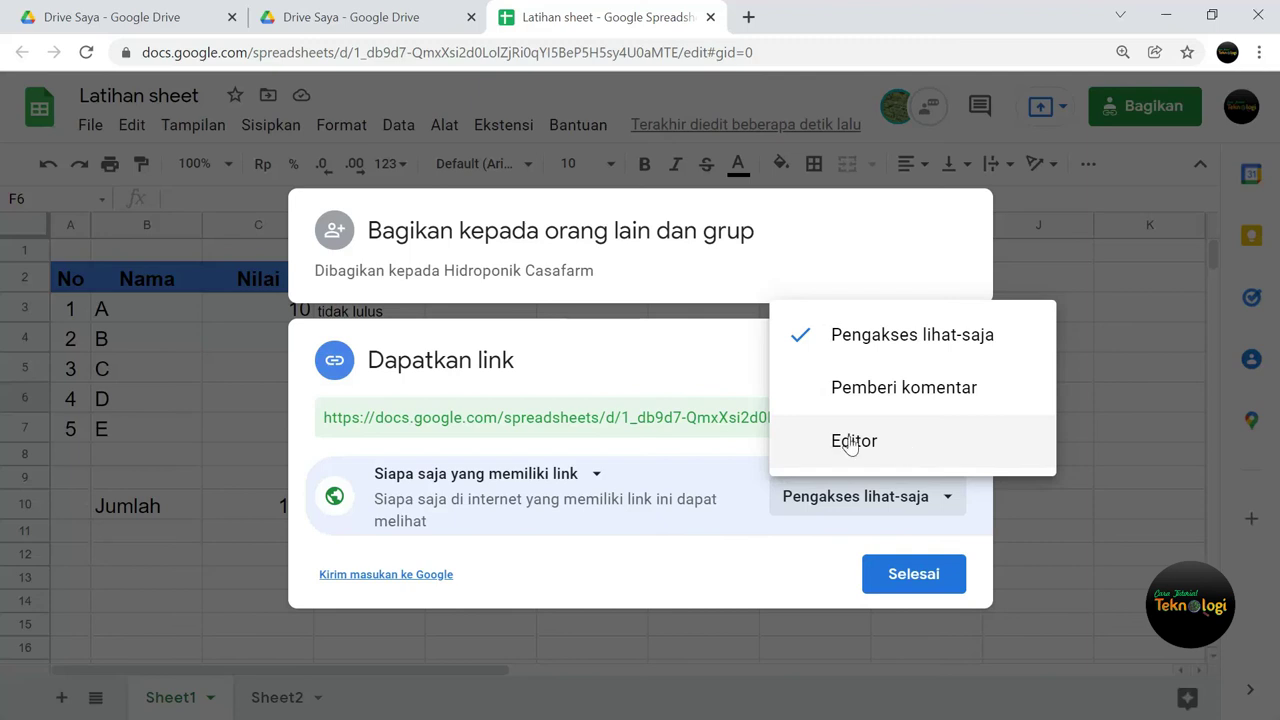
click(891, 341)
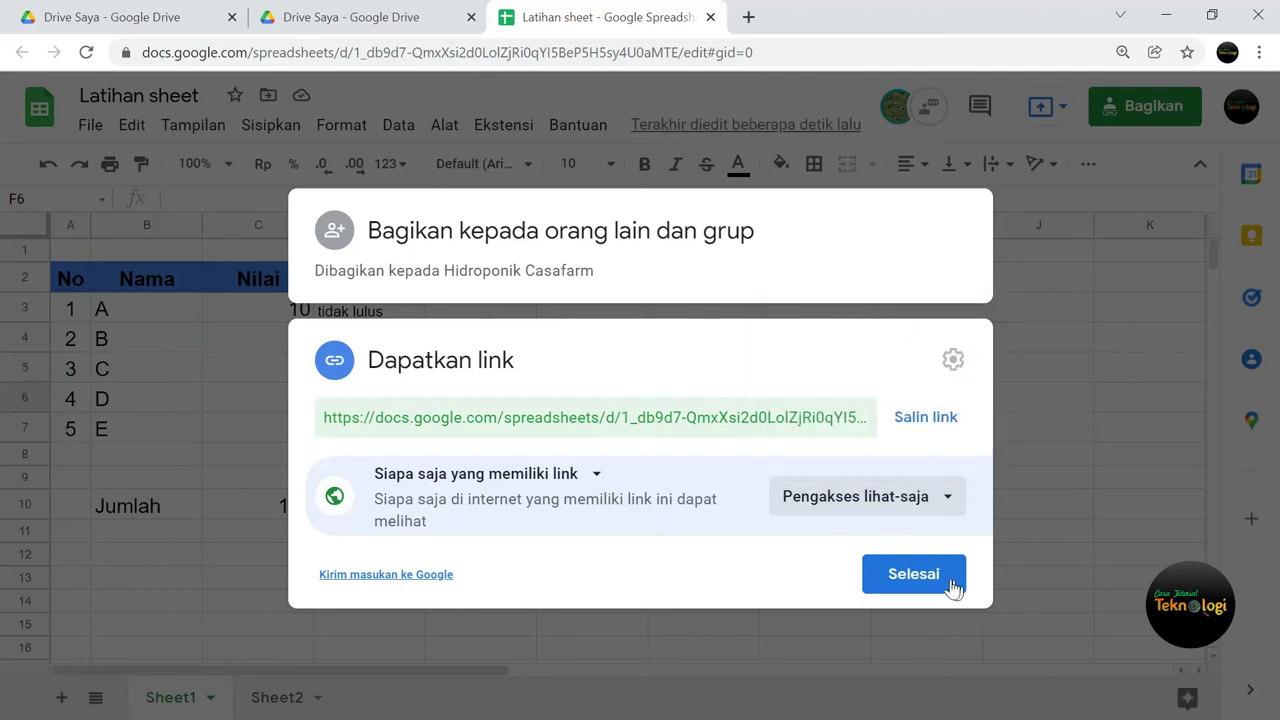
click(926, 418)
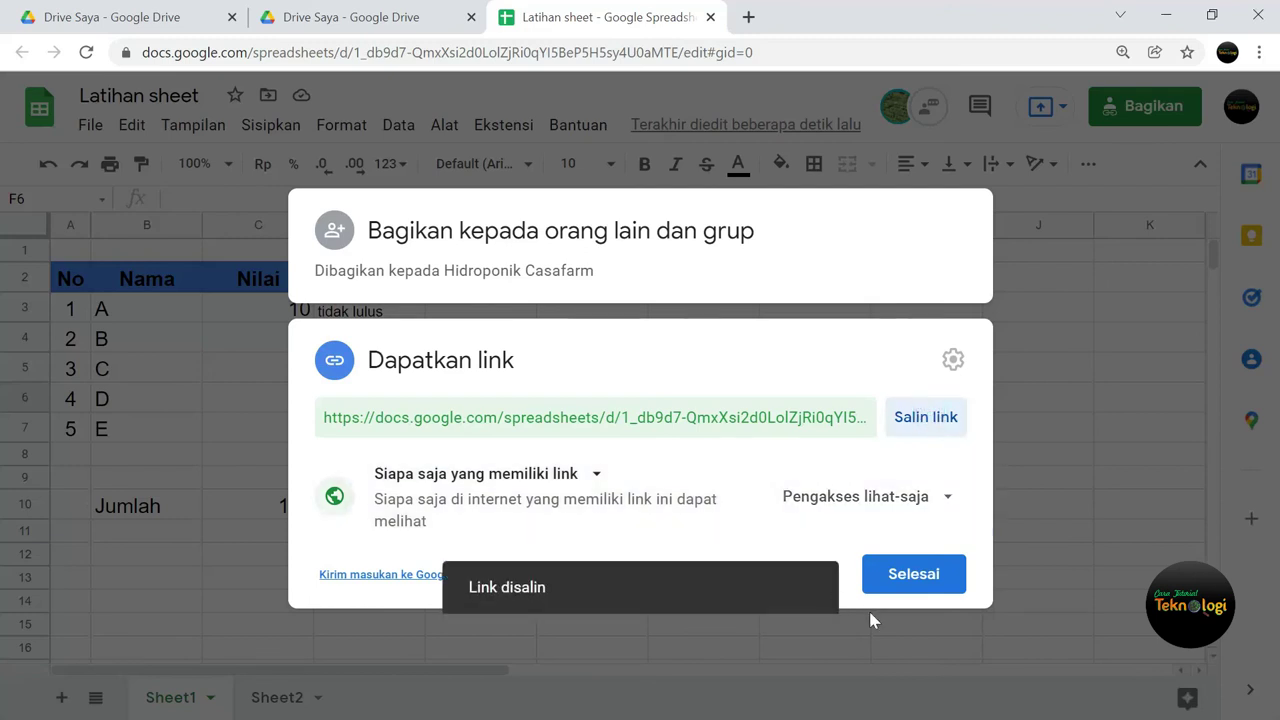
click(912, 578)
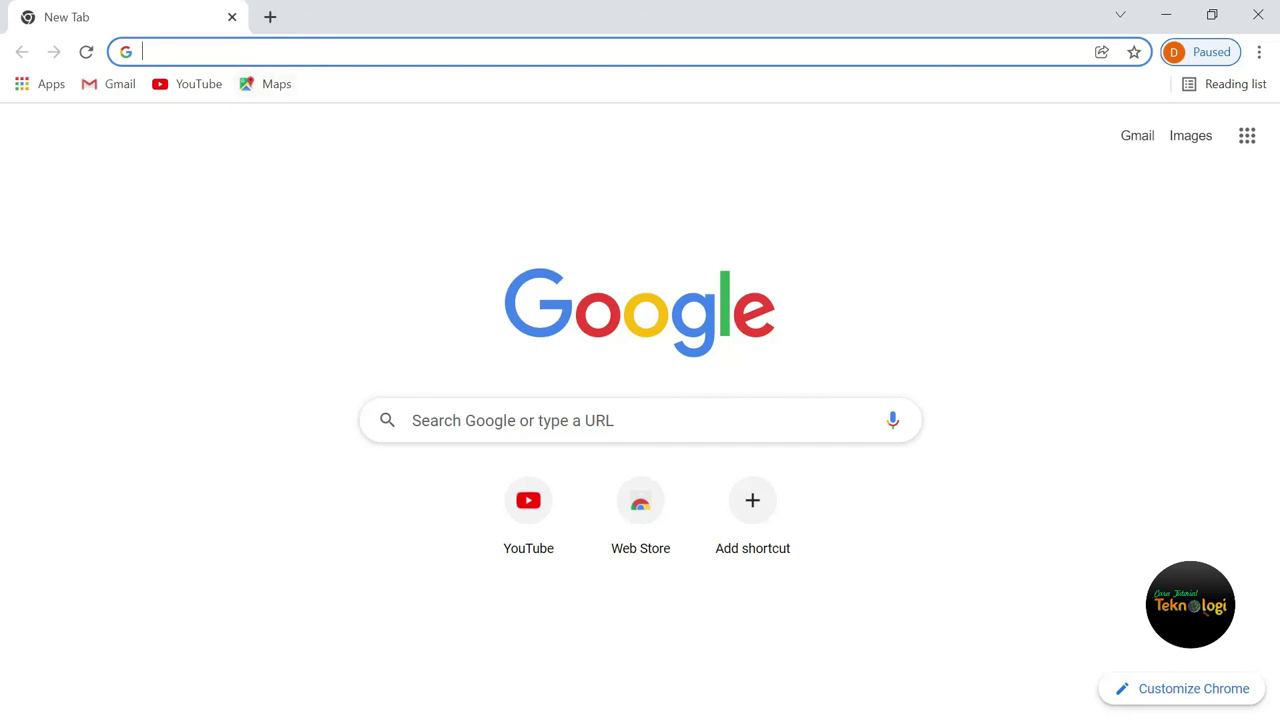
Paste and load the copied Latihan sheet link in the signed-out browser.
right_click(308, 56)
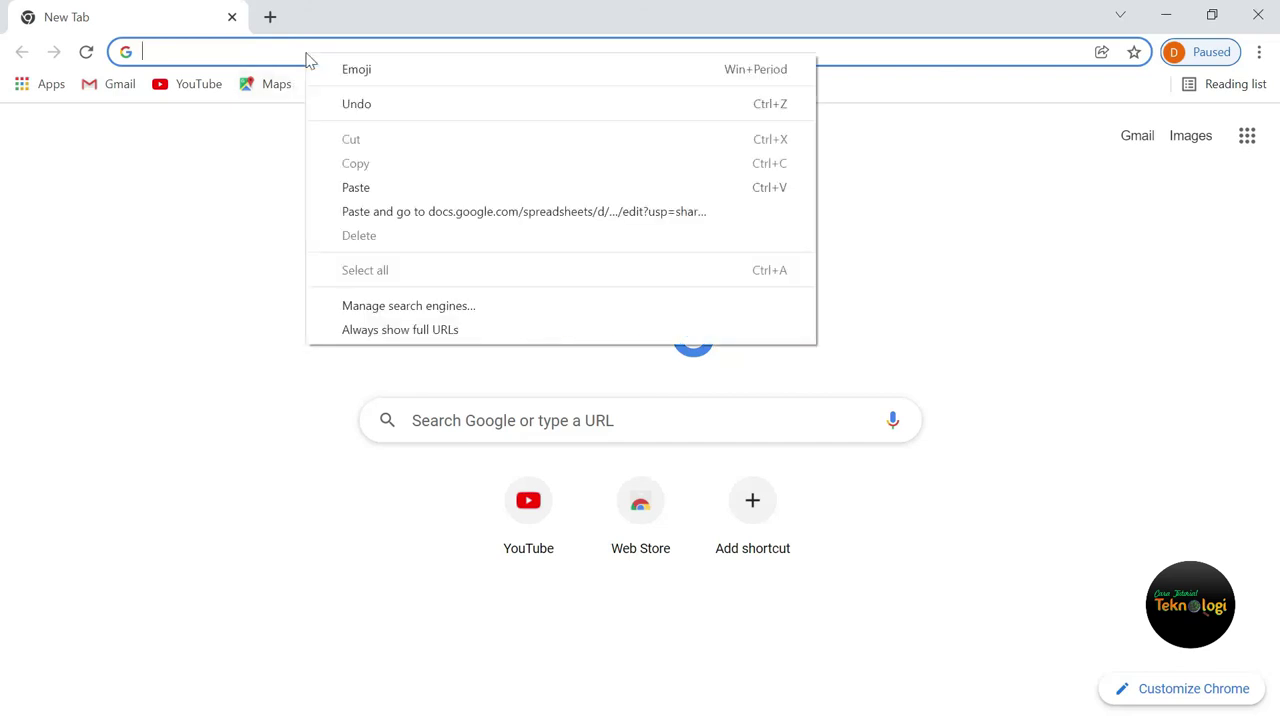
click(419, 187)
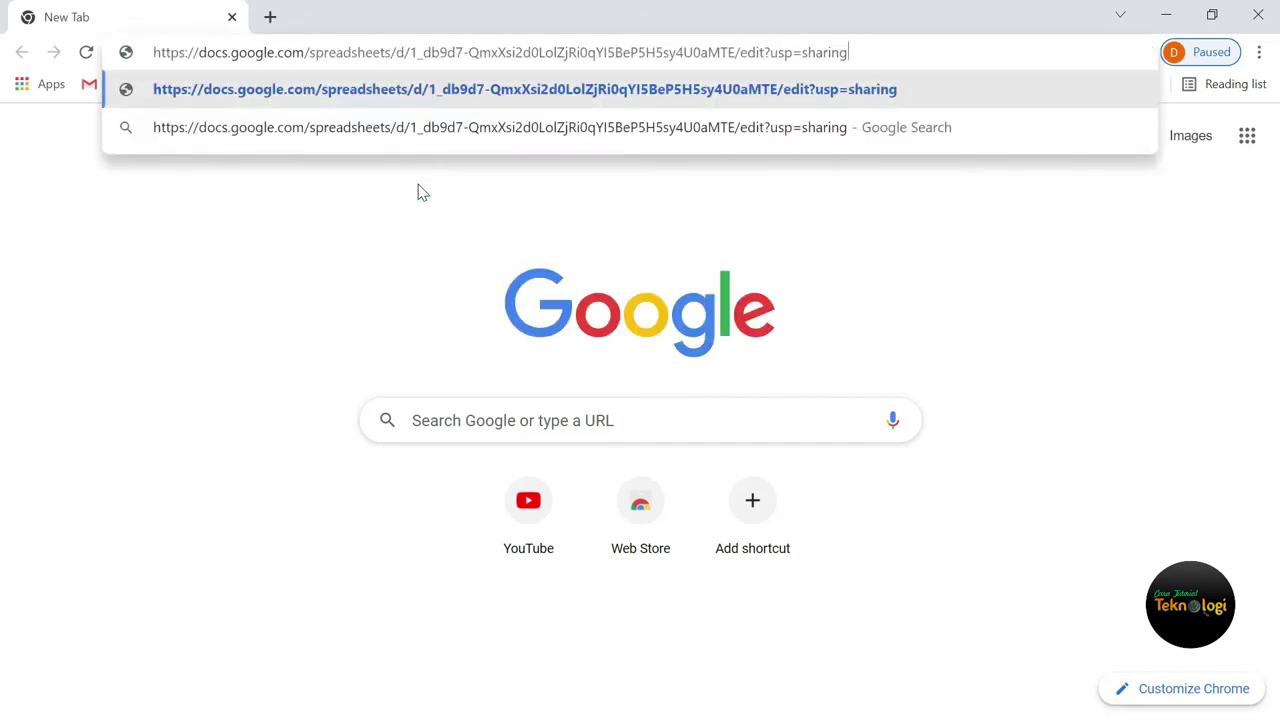
key(Return)
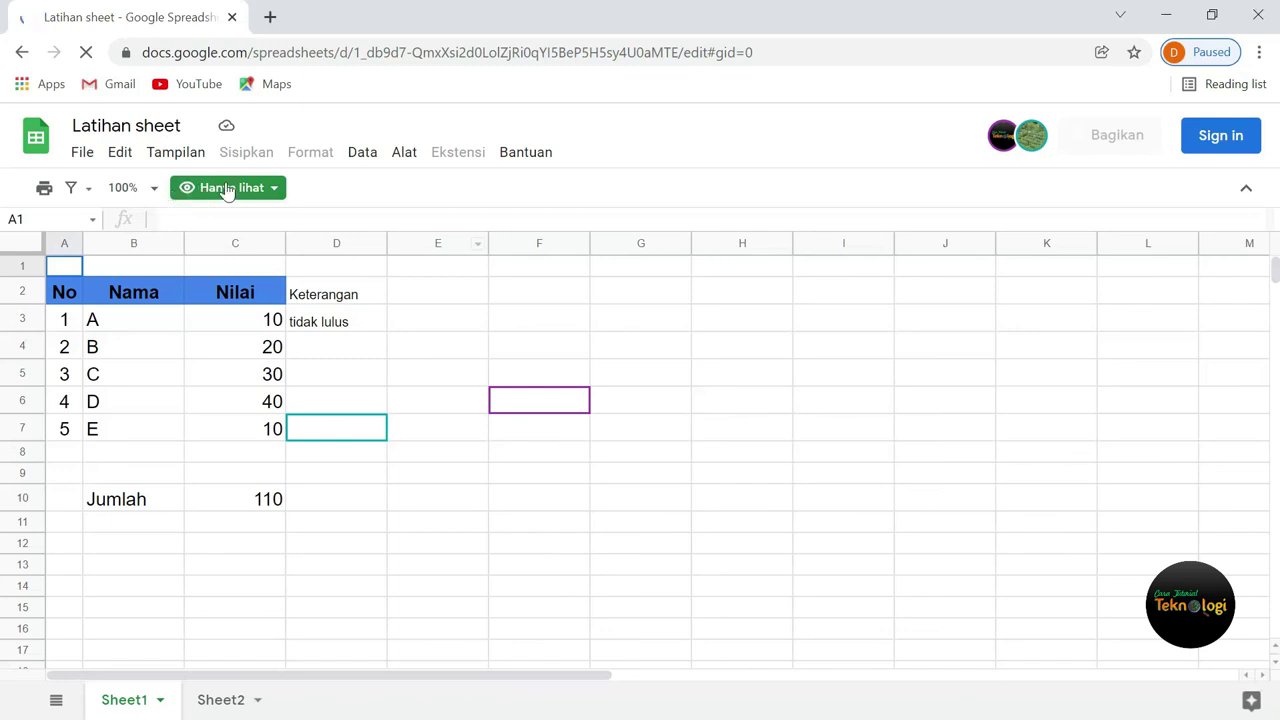
Check the Hanya lihat view-only notice, then return to the owner's window.
click(275, 192)
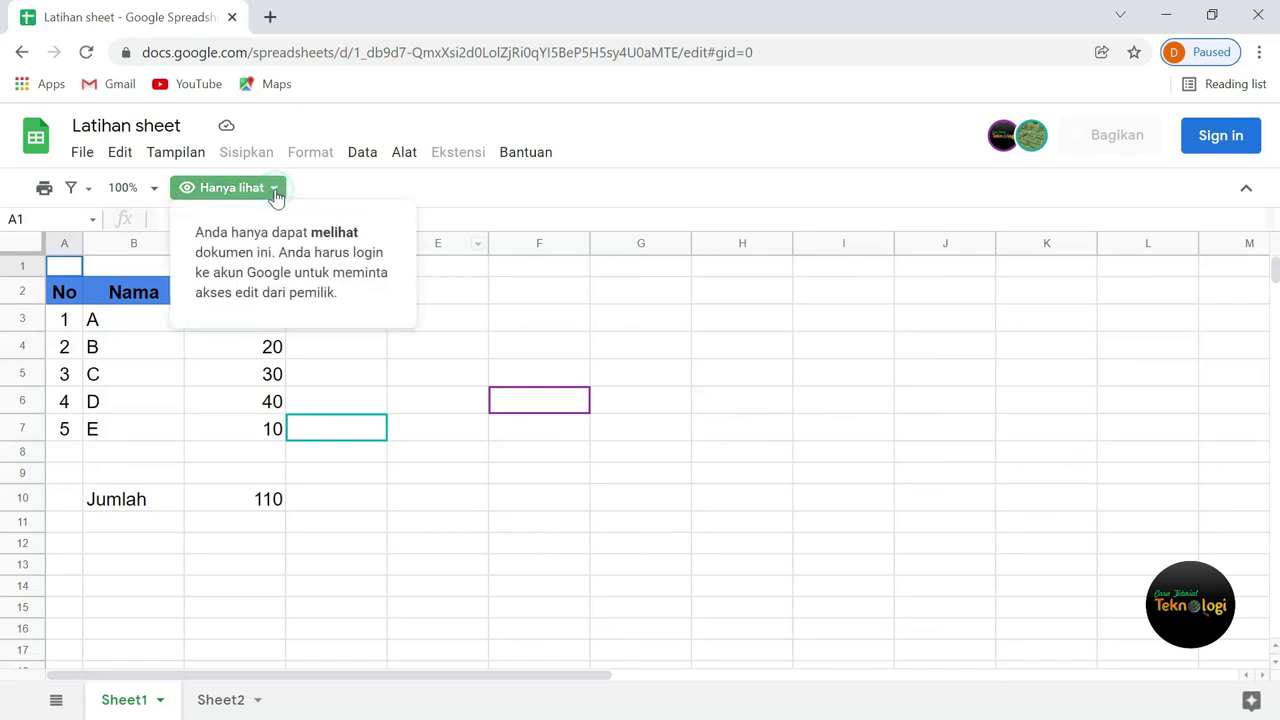
click(220, 196)
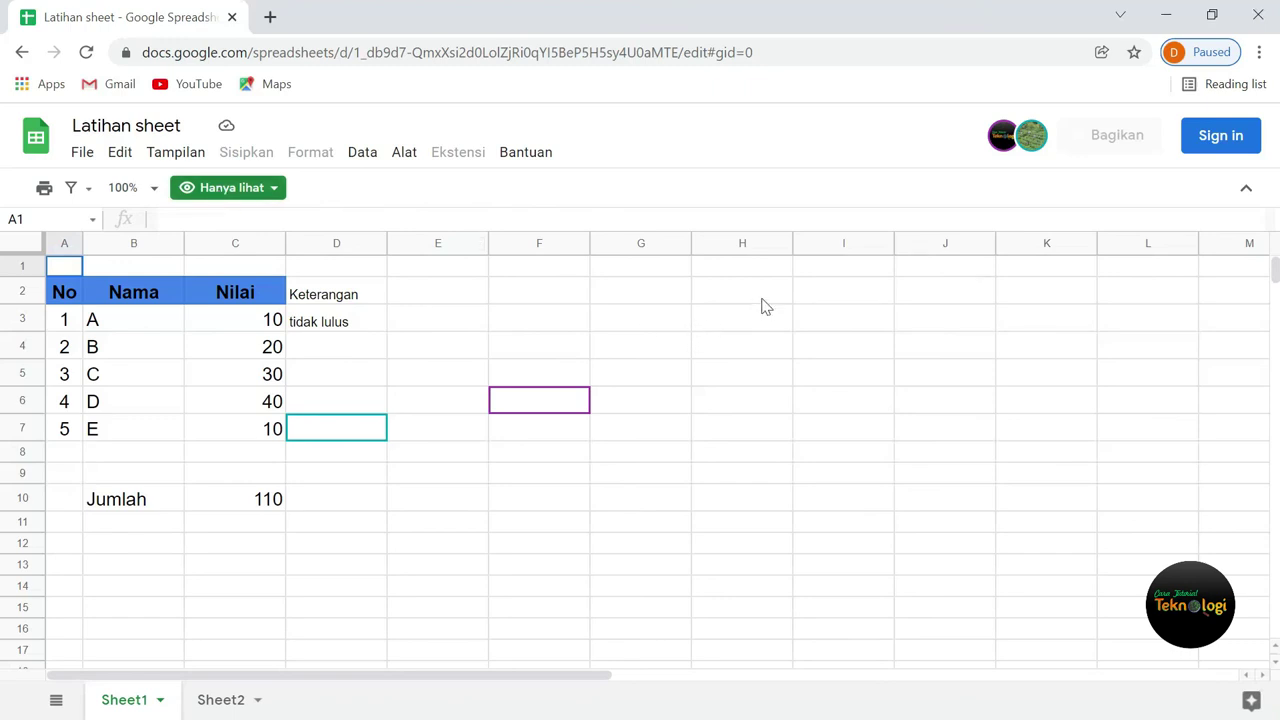
key(alt+Tab)
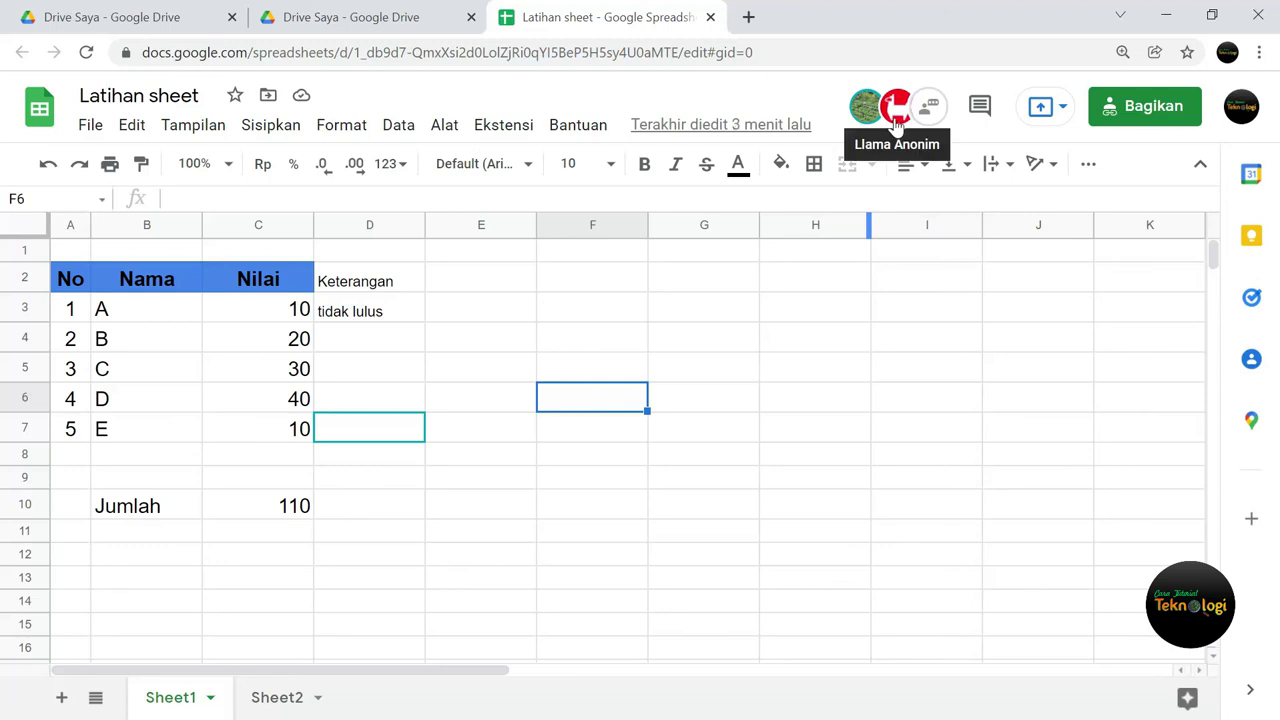
click(830, 480)
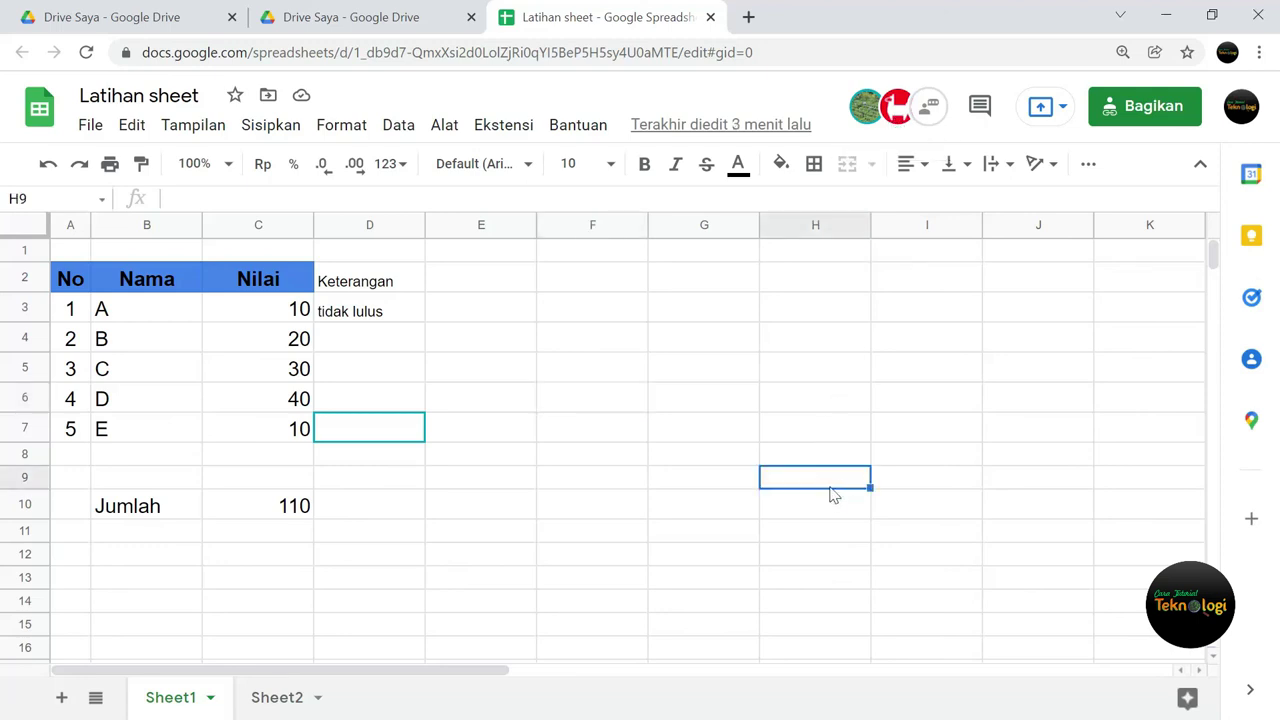